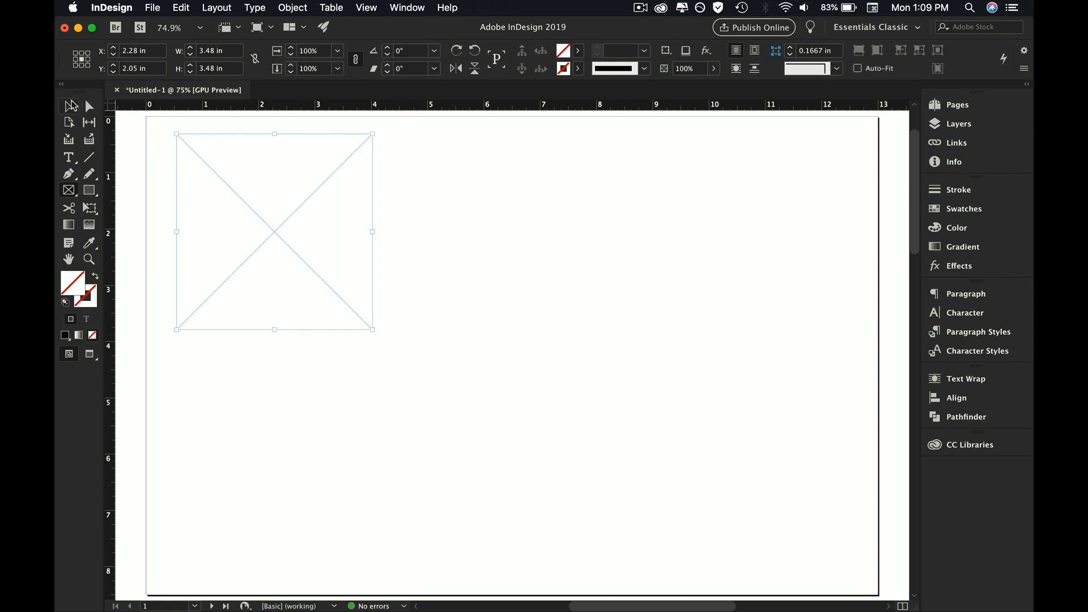
Step: Fill the square frame with the C=100 M=0 Y=0 K=0 swatch at a 10% tint
click(68, 107)
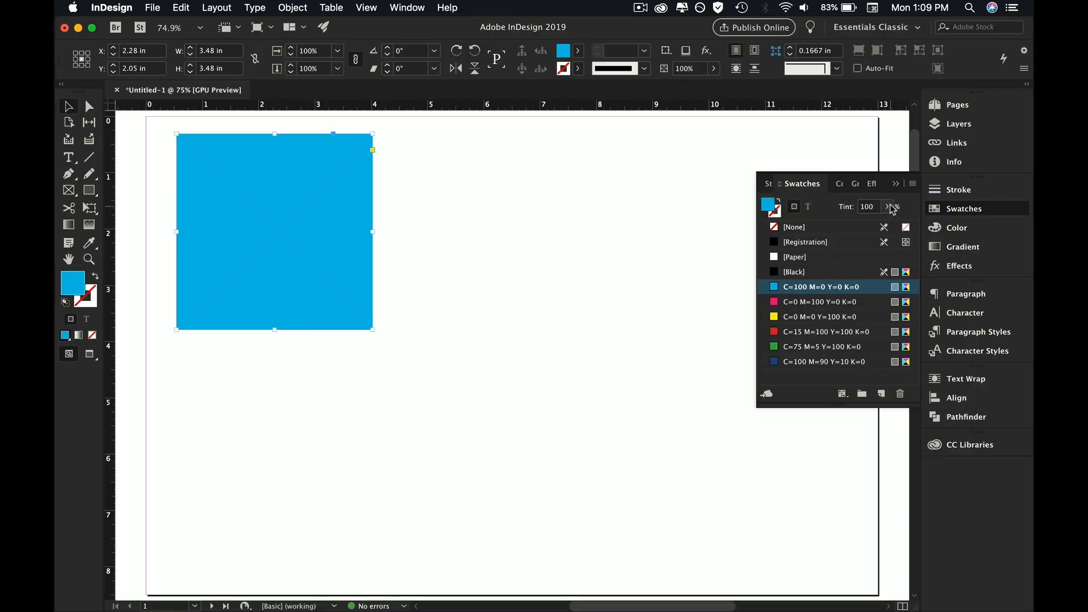
click(887, 206)
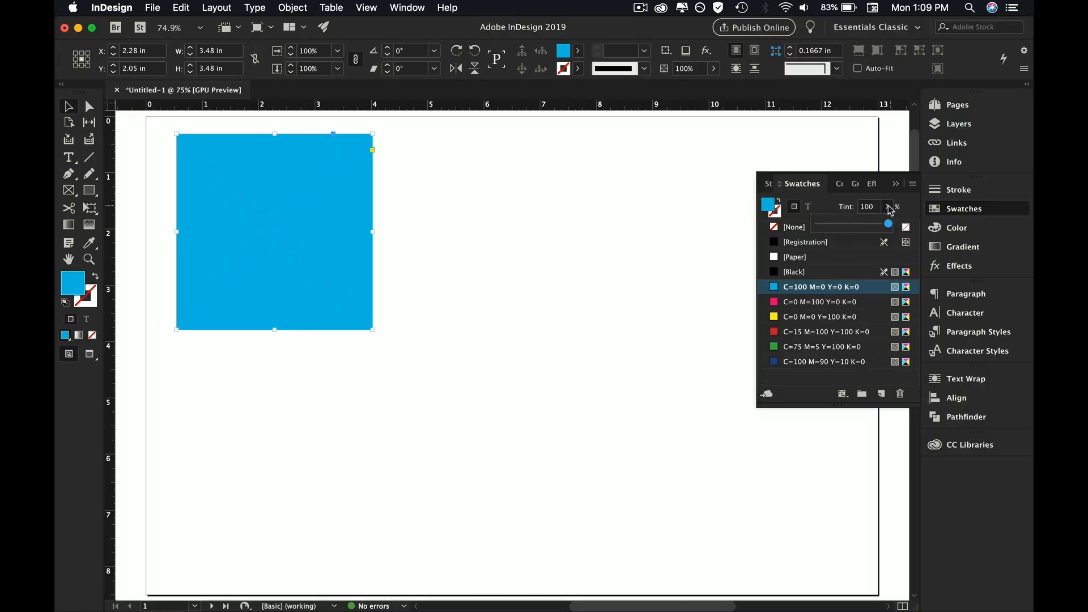
drag(837, 228, 823, 228)
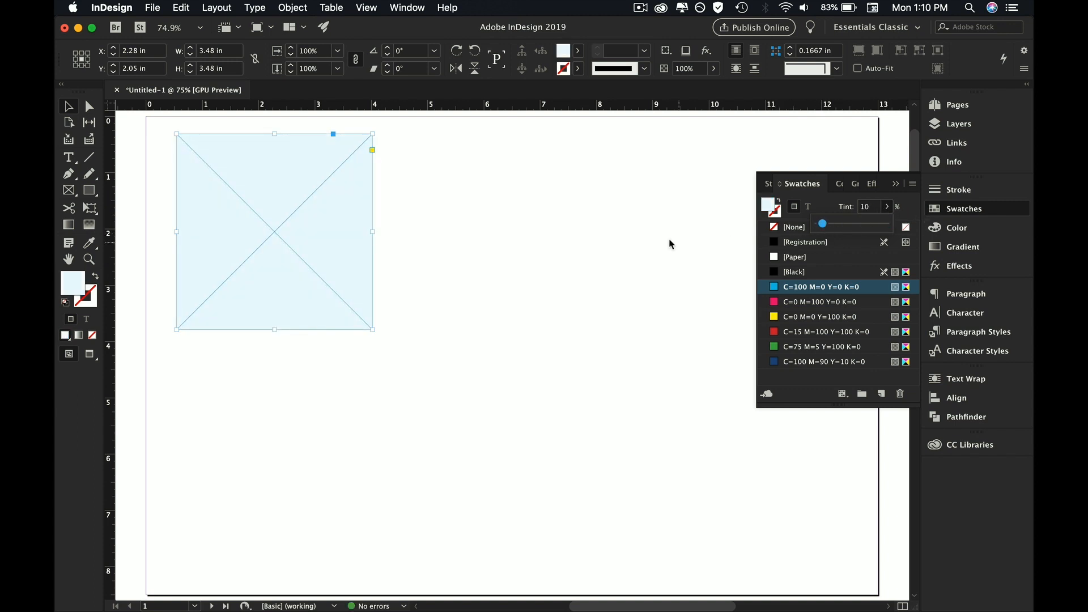
Step: Resize the square frame to 3 in wide and 3 in high and give it a 2 pt cyan stroke
click(129, 52)
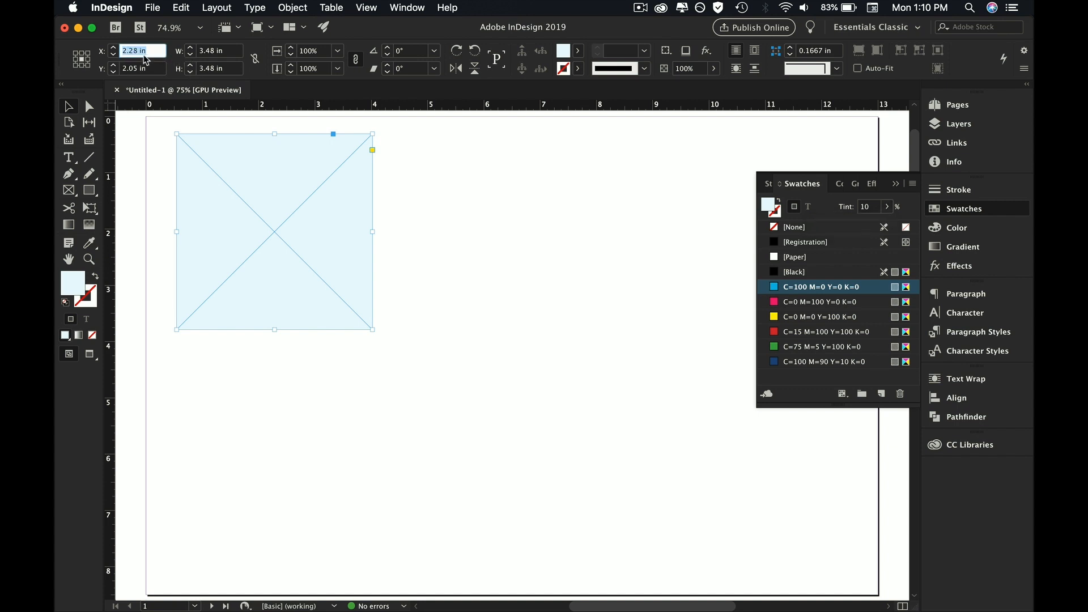
click(211, 52)
text(4)
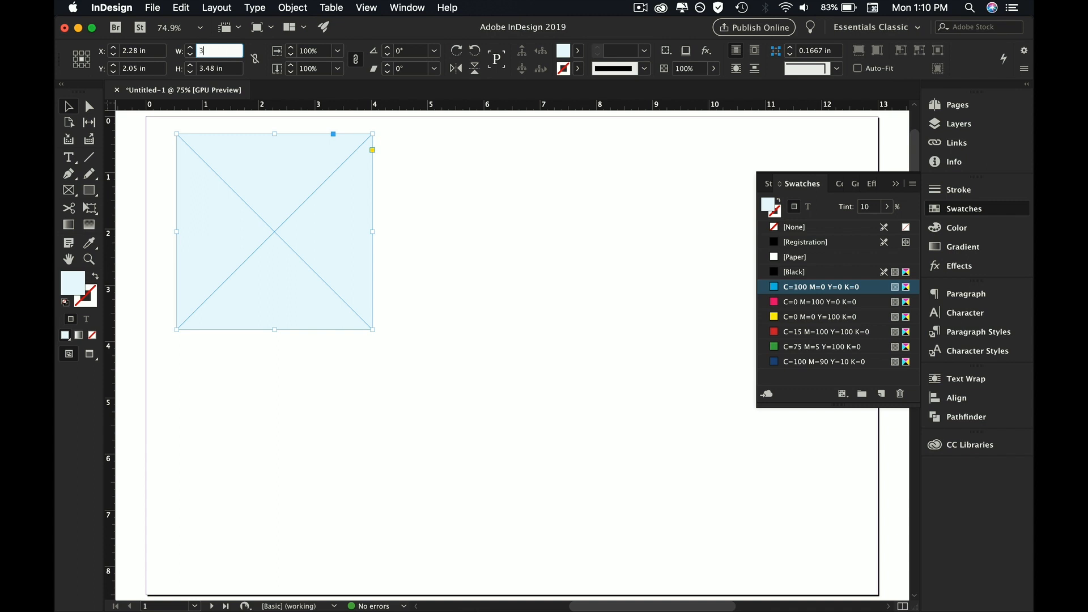
key(Tab)
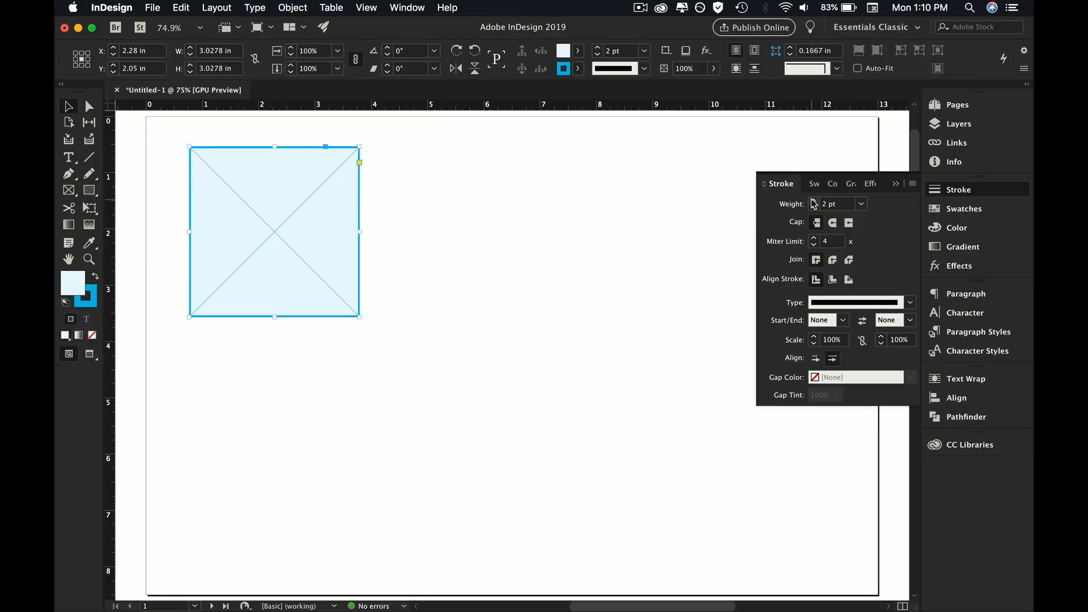
click(957, 232)
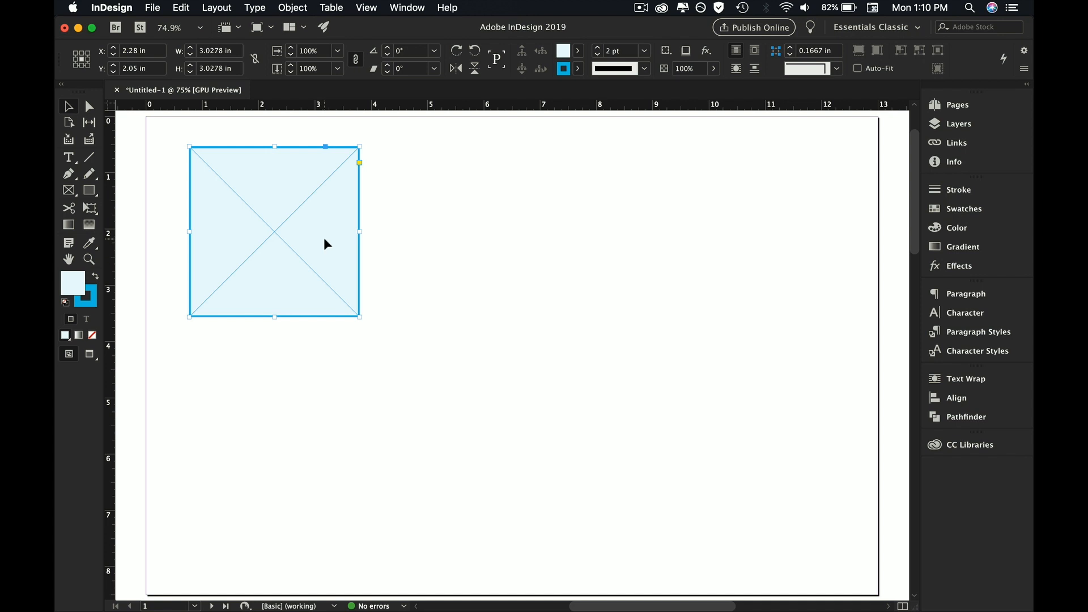
Step: Draw twelve empty rectangle frames of varied sizes across the blank area of the page beside and below the blue frame
click(70, 195)
drag(394, 172, 508, 259)
drag(534, 176, 629, 259)
drag(476, 344, 644, 369)
drag(680, 312, 748, 383)
drag(734, 128, 745, 153)
mouse_move(686, 201)
mouse_down()
mouse_move(770, 227)
mouse_move(786, 311)
mouse_up()
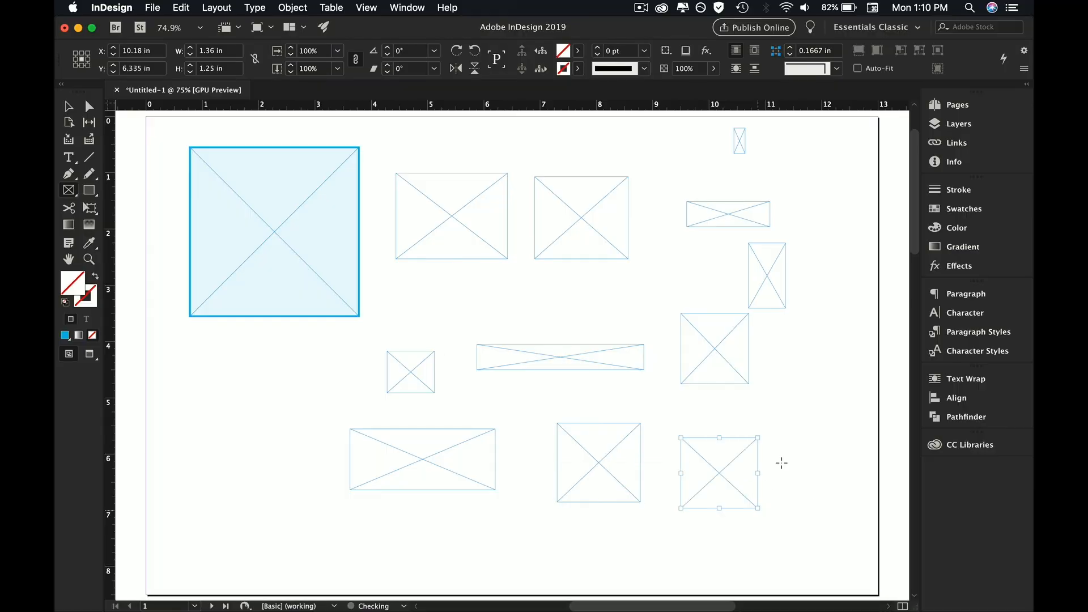
drag(791, 412, 818, 451)
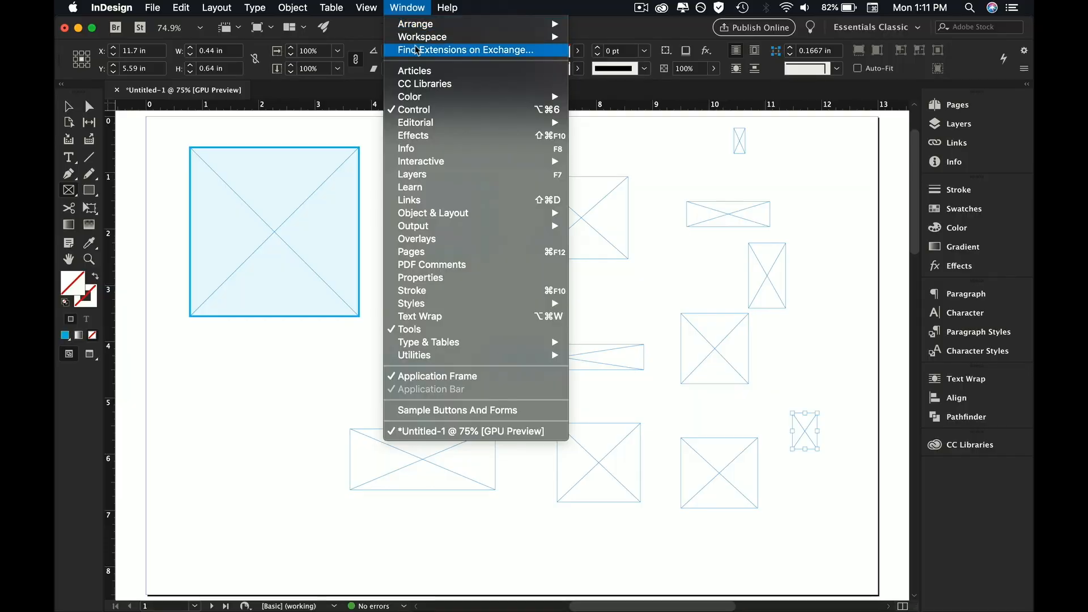
Step: Display the document's object styles and move their list beside the docked panels
mouse_move(413, 309)
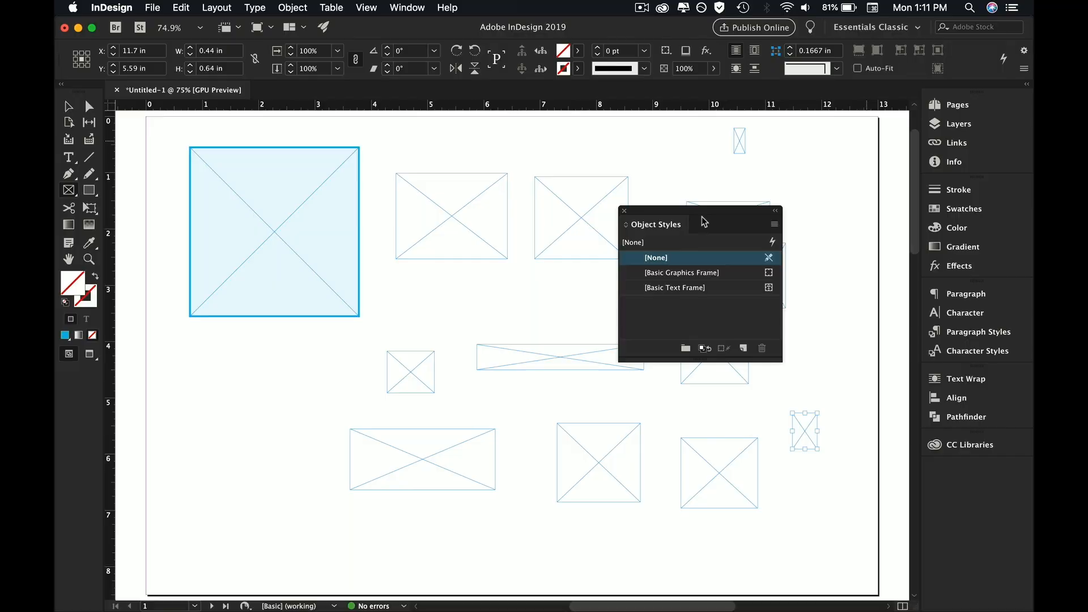
drag(703, 221, 838, 164)
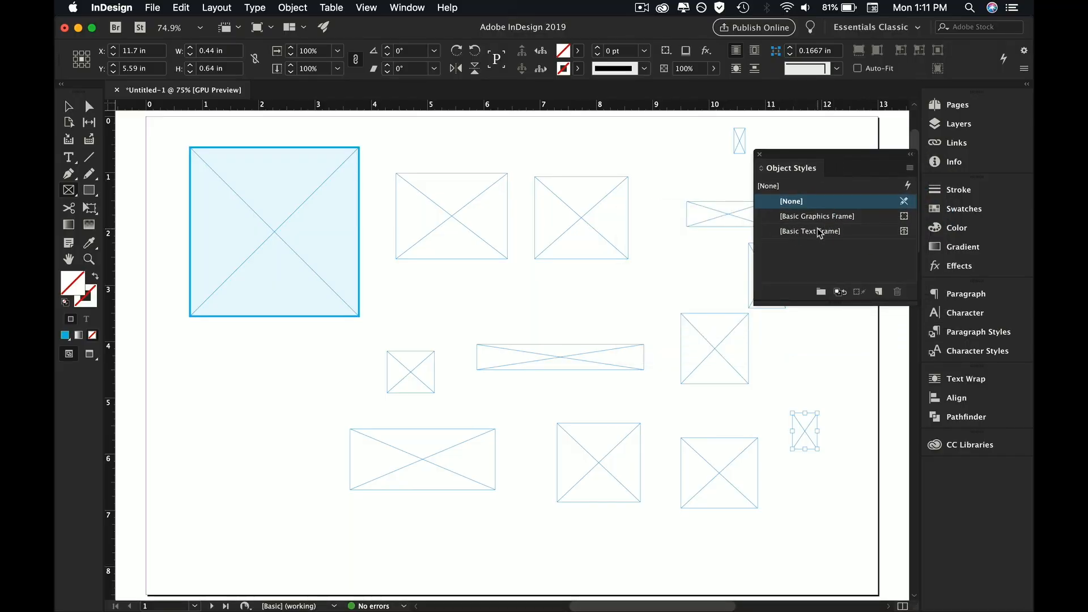
Step: Try the [Basic Graphics Frame] and [Basic Text Frame] object styles on the empty frame next to the large blue one
key(v)
click(477, 250)
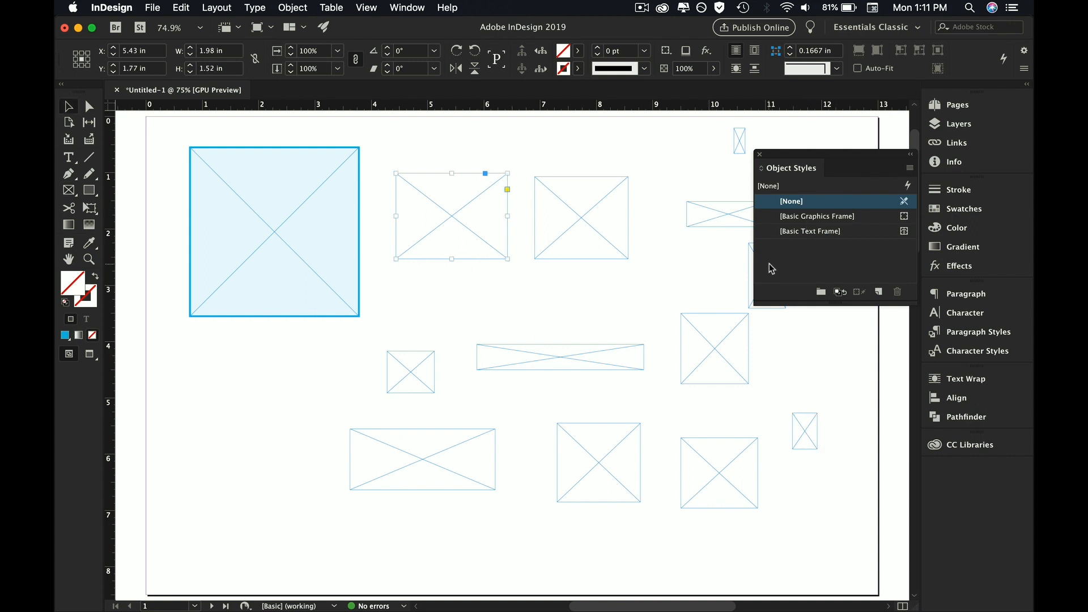
click(844, 217)
click(836, 231)
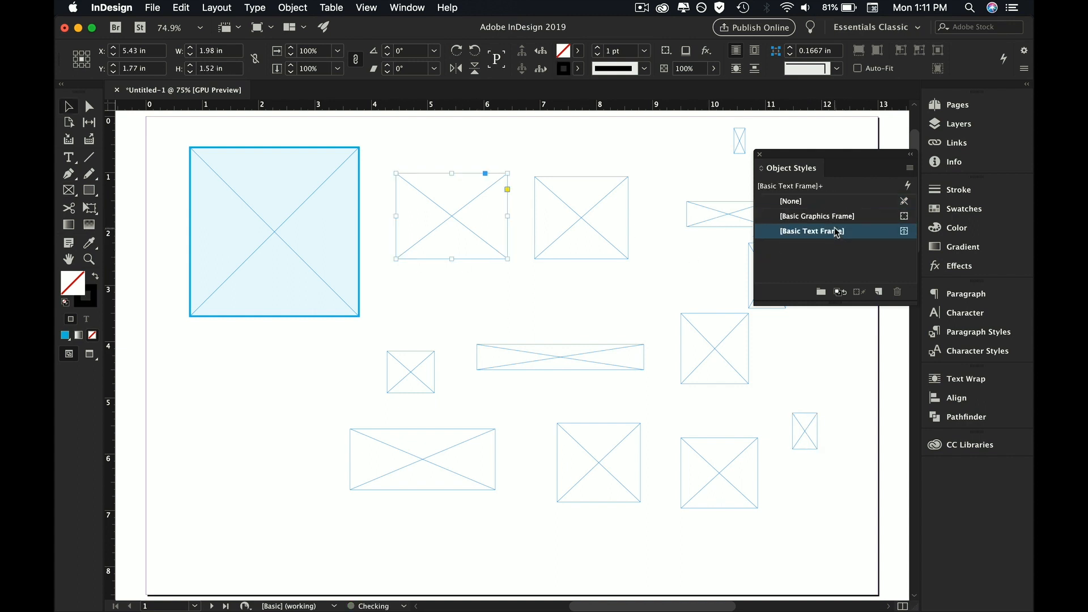
click(822, 217)
click(825, 237)
click(824, 217)
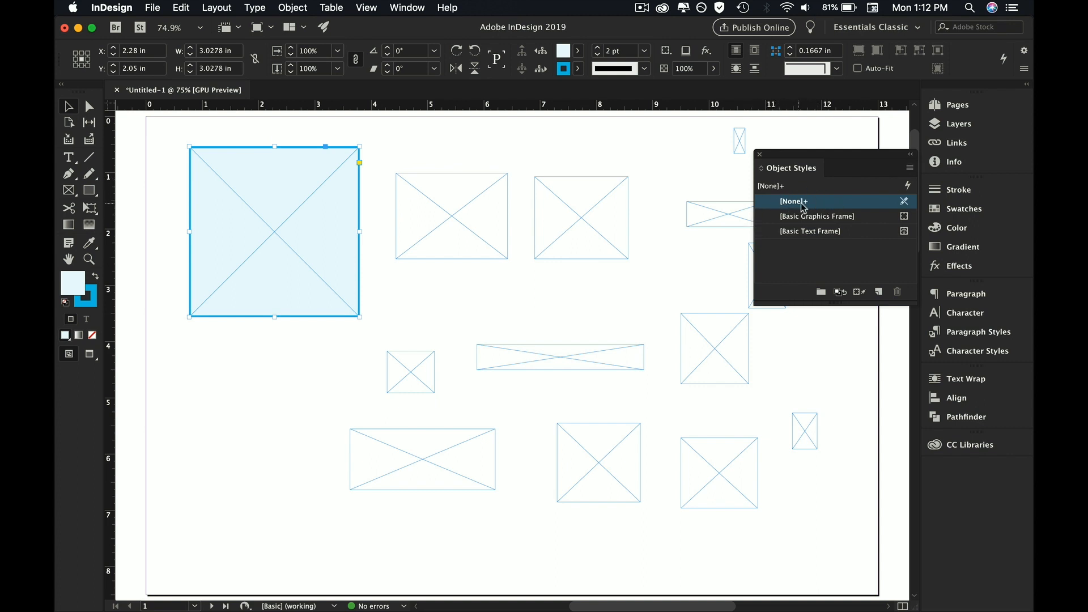
Step: Create an object style named 3" Blue Box from the large blue frame, based on [None], reviewing its stroke options before confirming
click(908, 169)
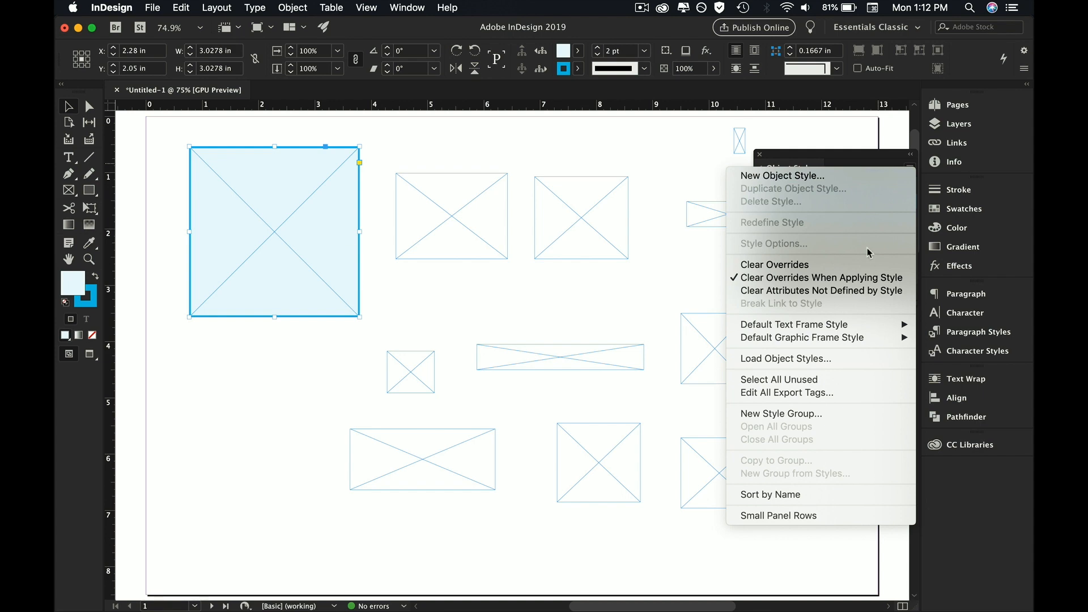
click(825, 181)
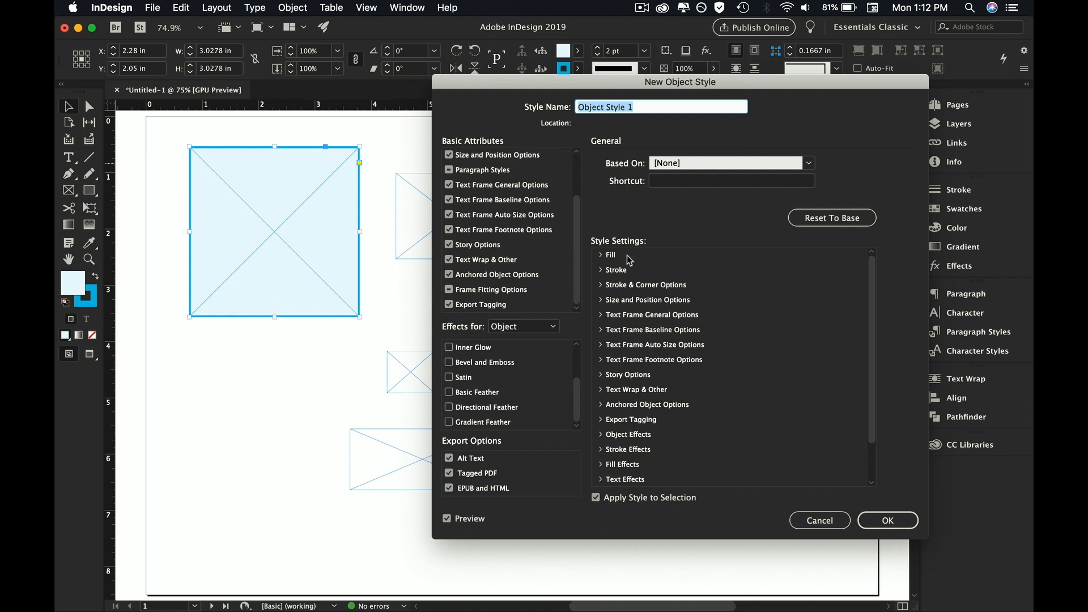
click(600, 285)
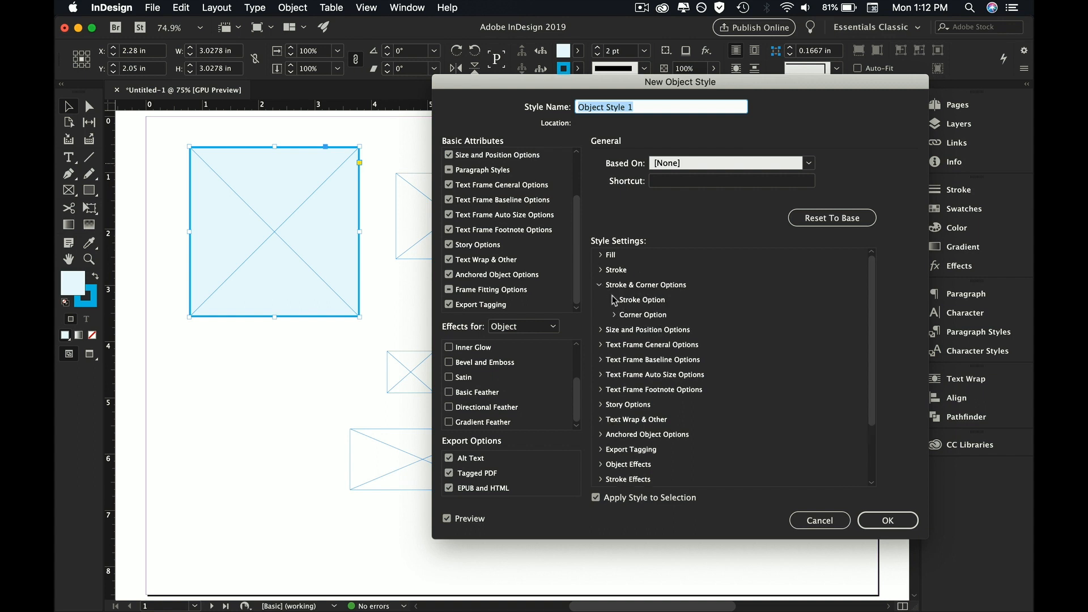
click(613, 300)
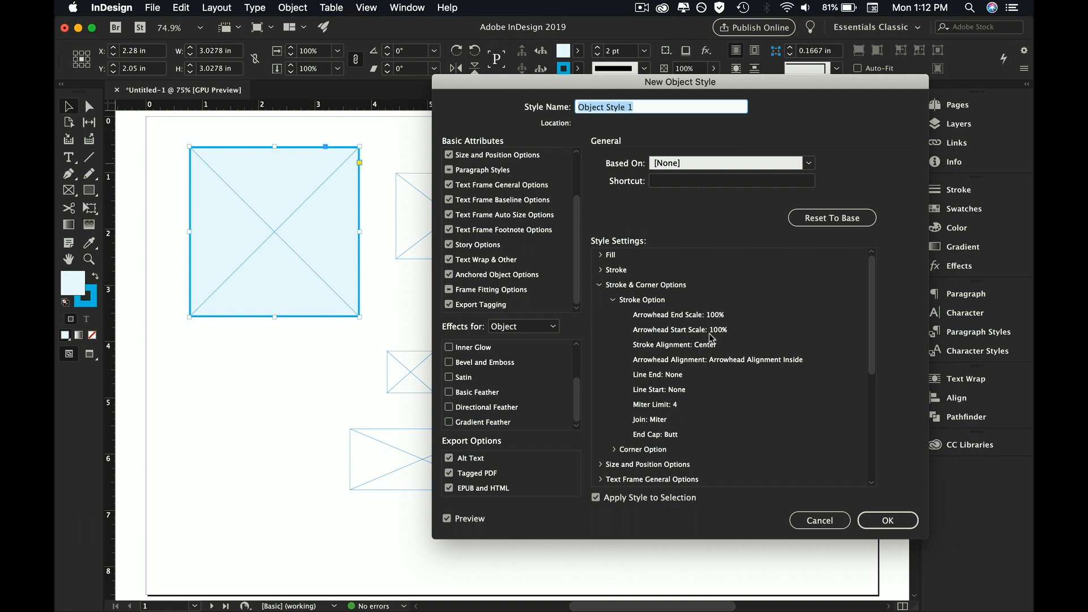
click(613, 299)
click(601, 285)
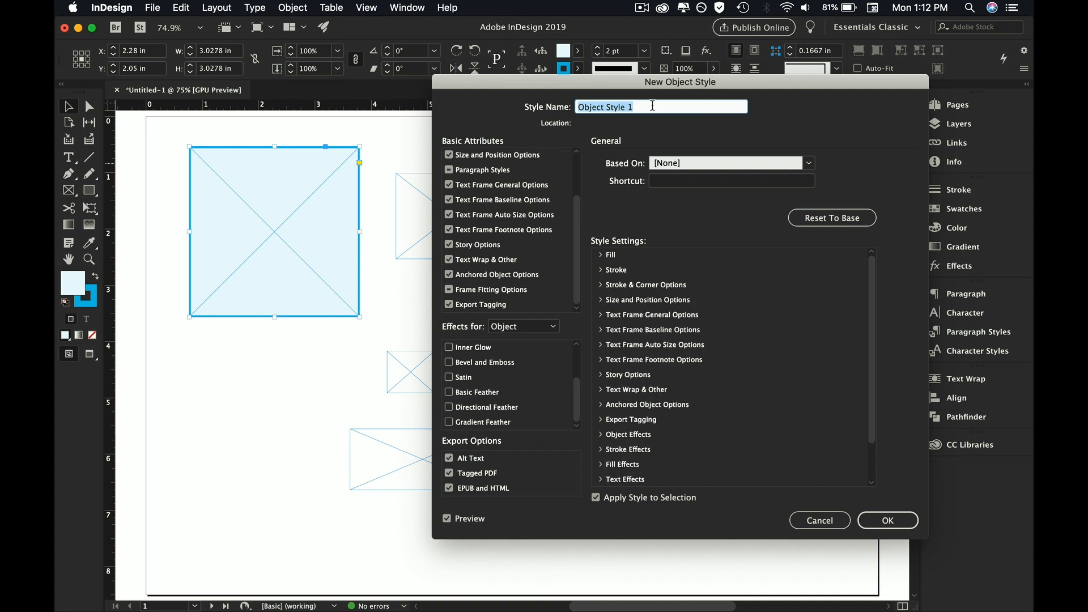
text(3" Blue Box)
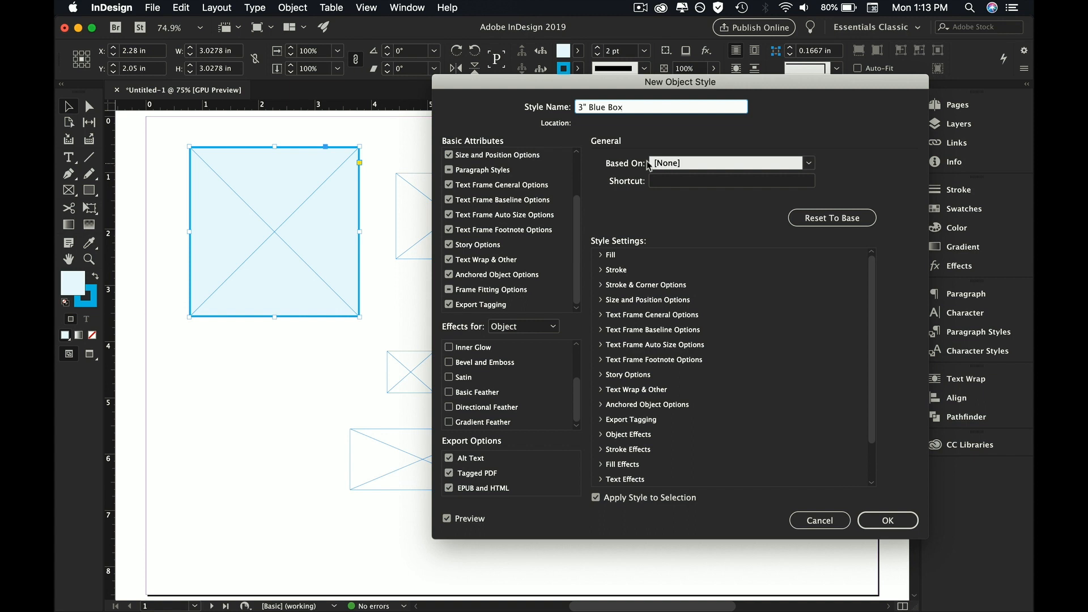
click(659, 165)
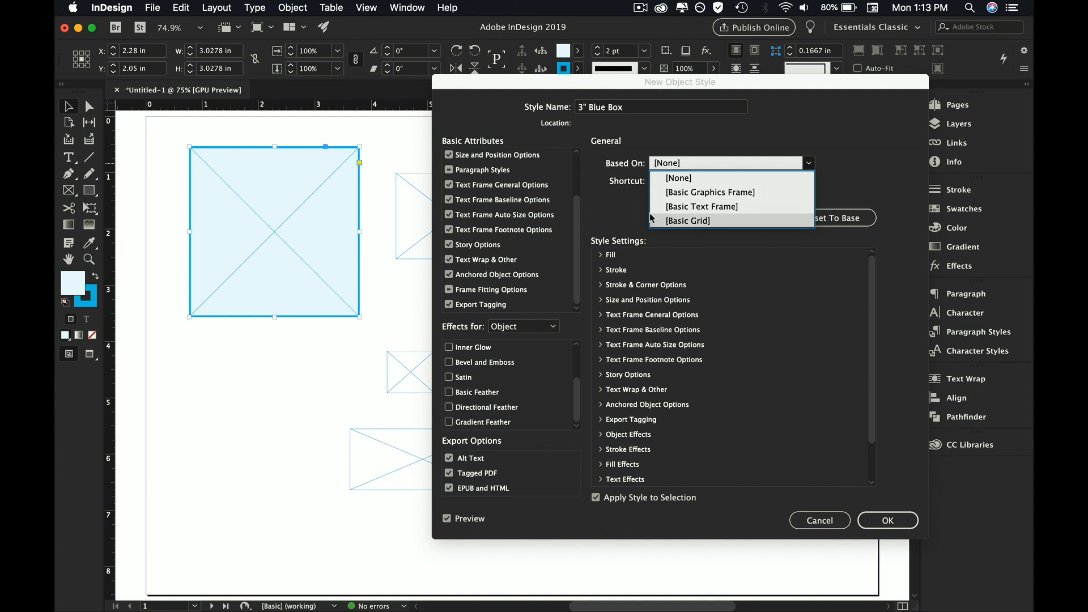
click(632, 192)
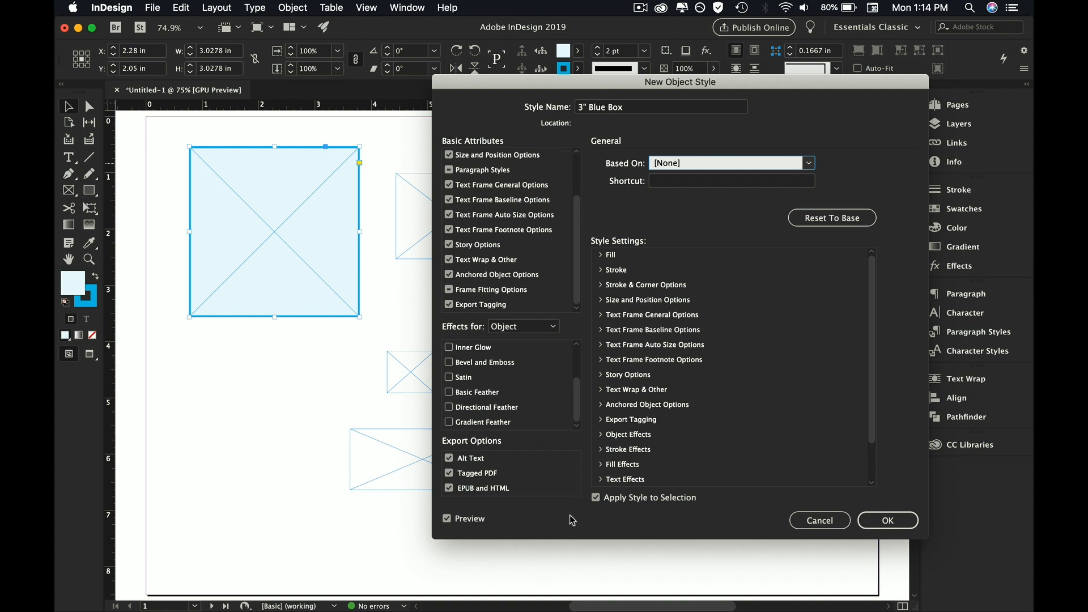
click(903, 522)
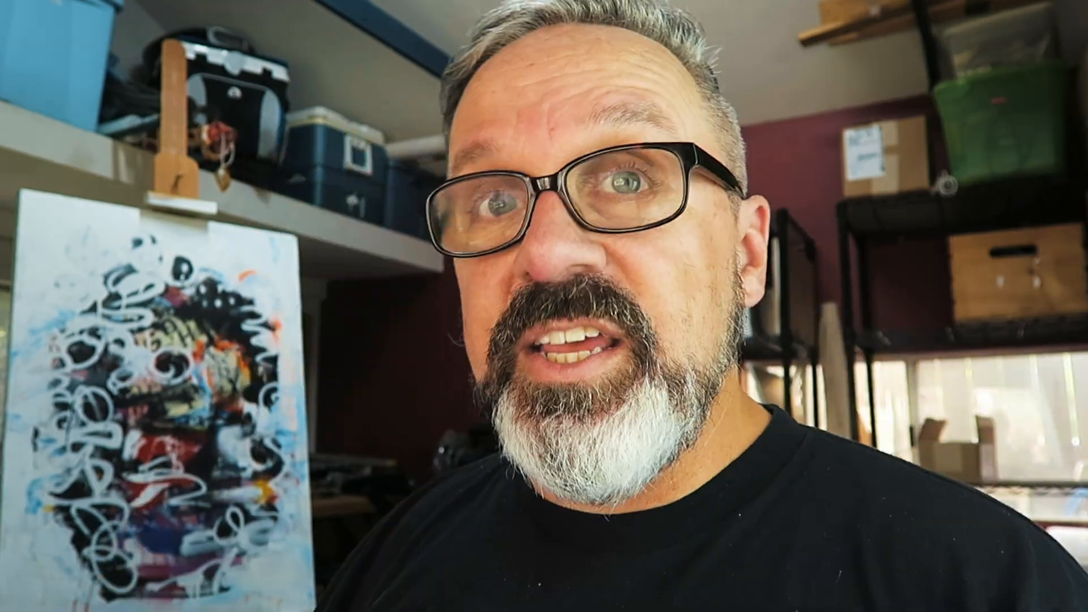
Step: Apply the 3" Blue Box object style to all twelve unstyled frames
drag(706, 331, 824, 512)
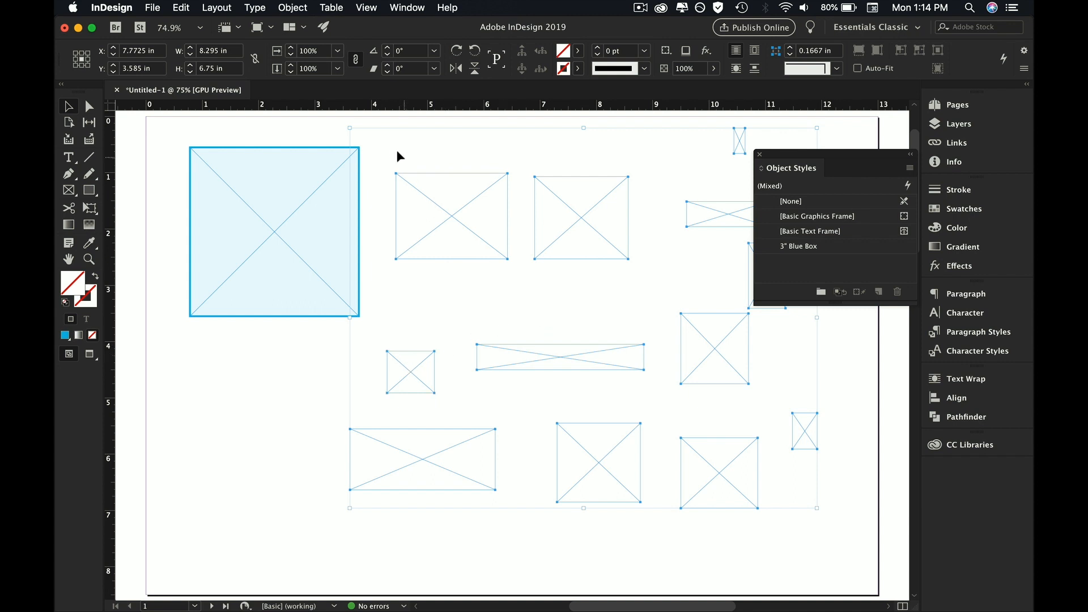
click(828, 246)
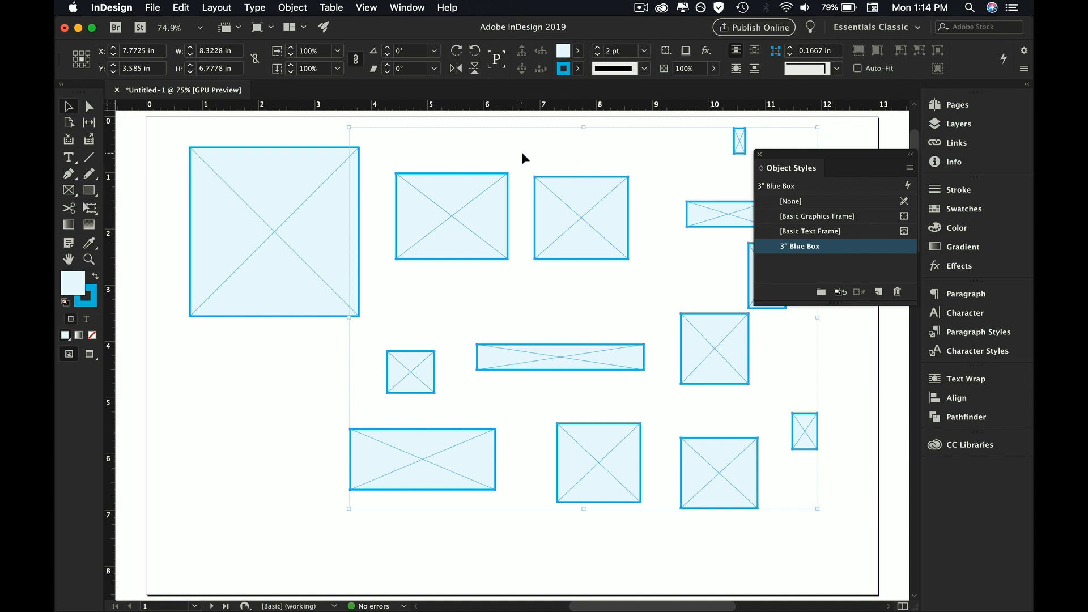
Step: Try setting the 3" Blue Box style's size adjustment to Height & Width with no position adjustment, and undo that change
double_click(831, 245)
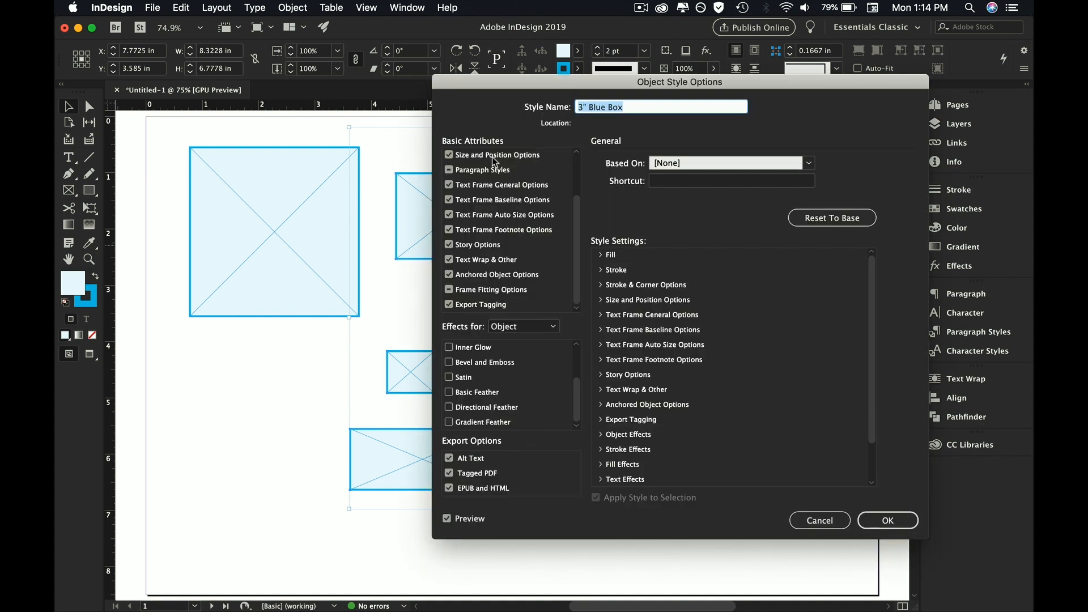
click(475, 154)
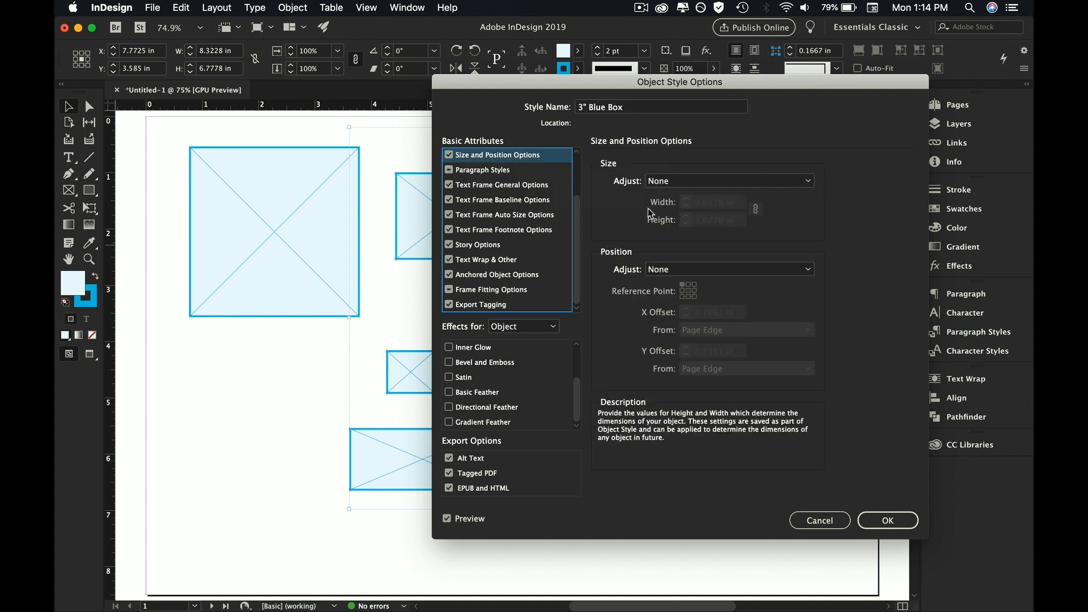
click(703, 180)
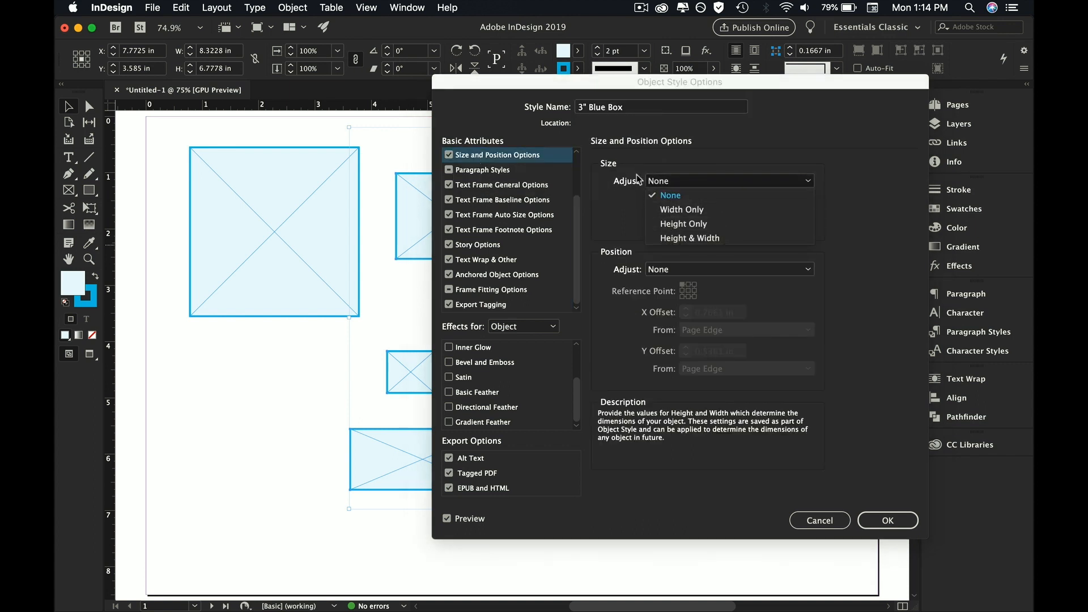
click(675, 237)
click(705, 269)
click(714, 269)
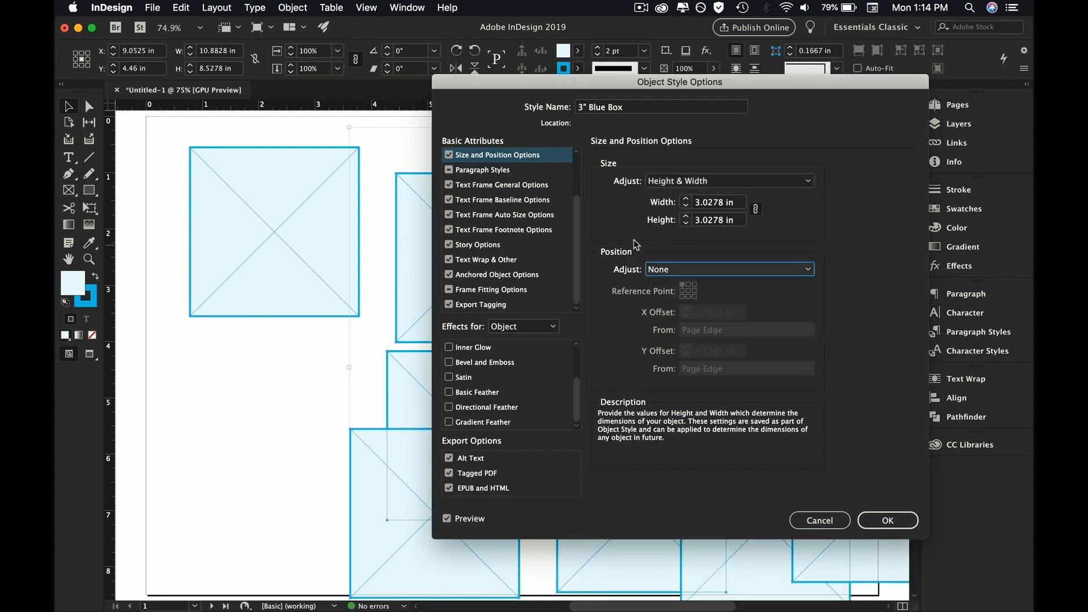
click(891, 519)
scroll(666, 409, down, 2)
key(super+minus)
key(super+minus)
scroll(666, 409, down, 2)
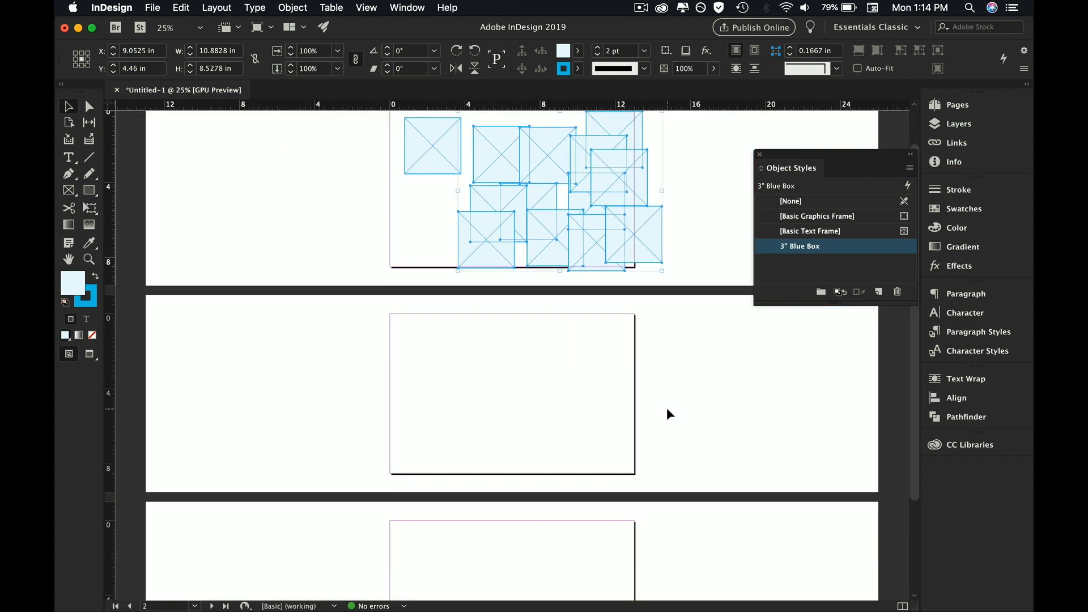
scroll(666, 409, up, 2)
key(super+z)
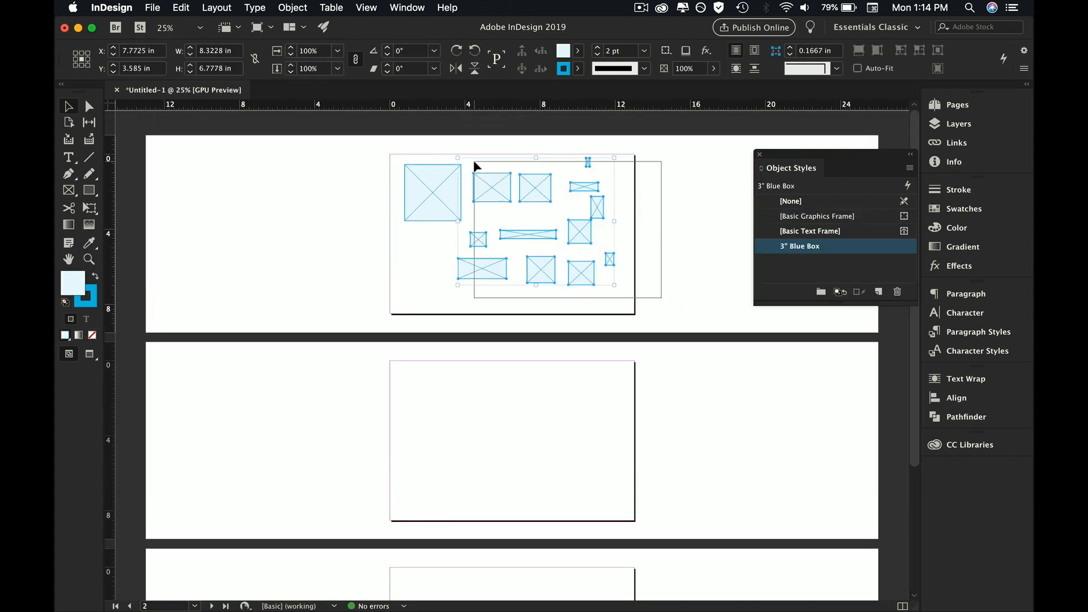
Step: Set the 3" Blue Box style's size adjustment to Height & Width at 3 in by 3 in, with no position adjustment
double_click(834, 243)
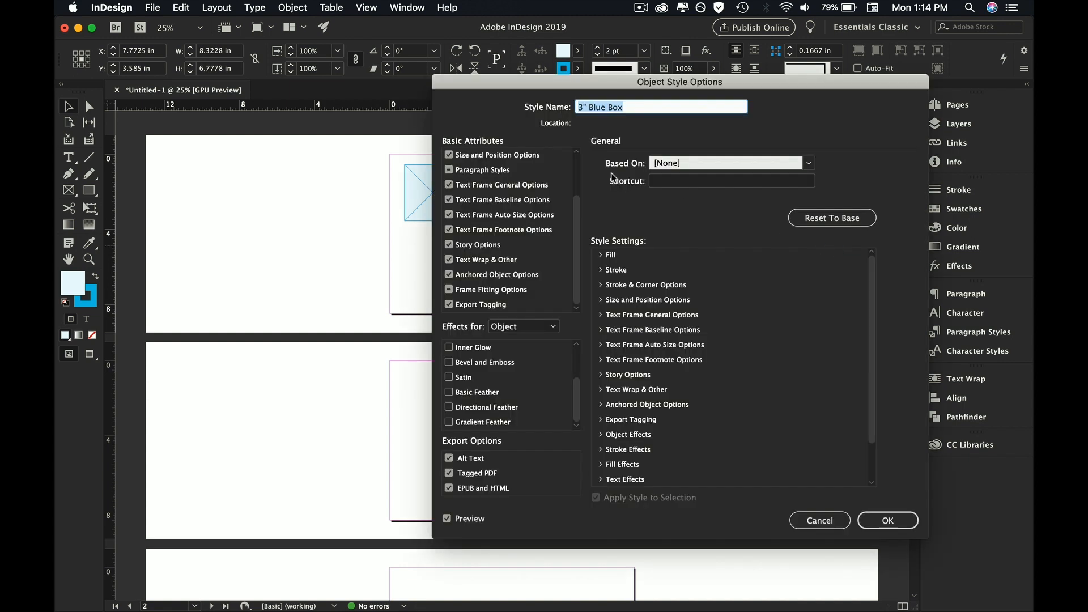
click(554, 158)
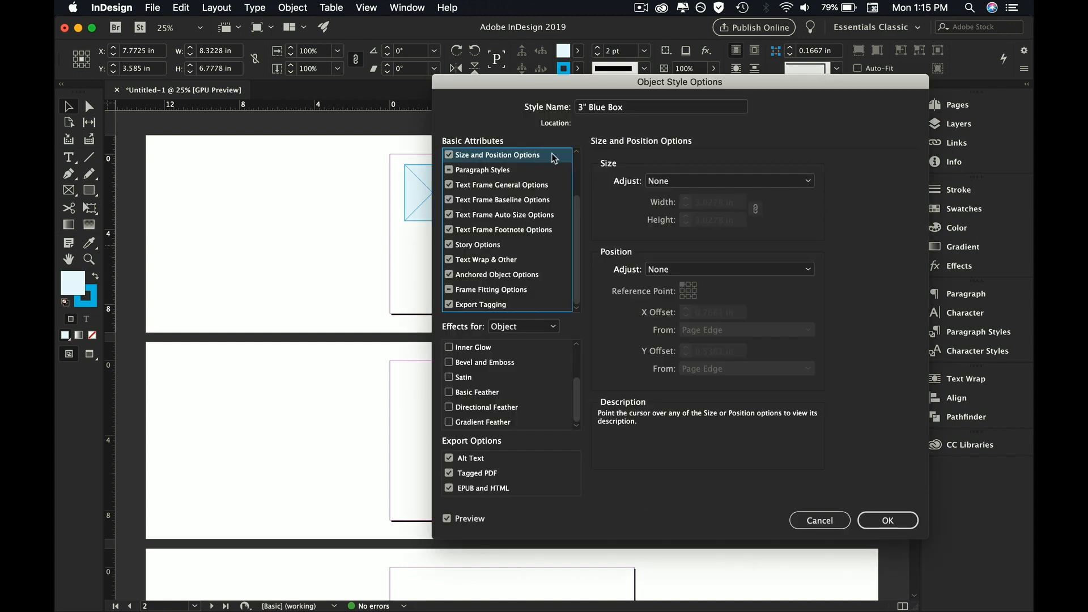
click(657, 180)
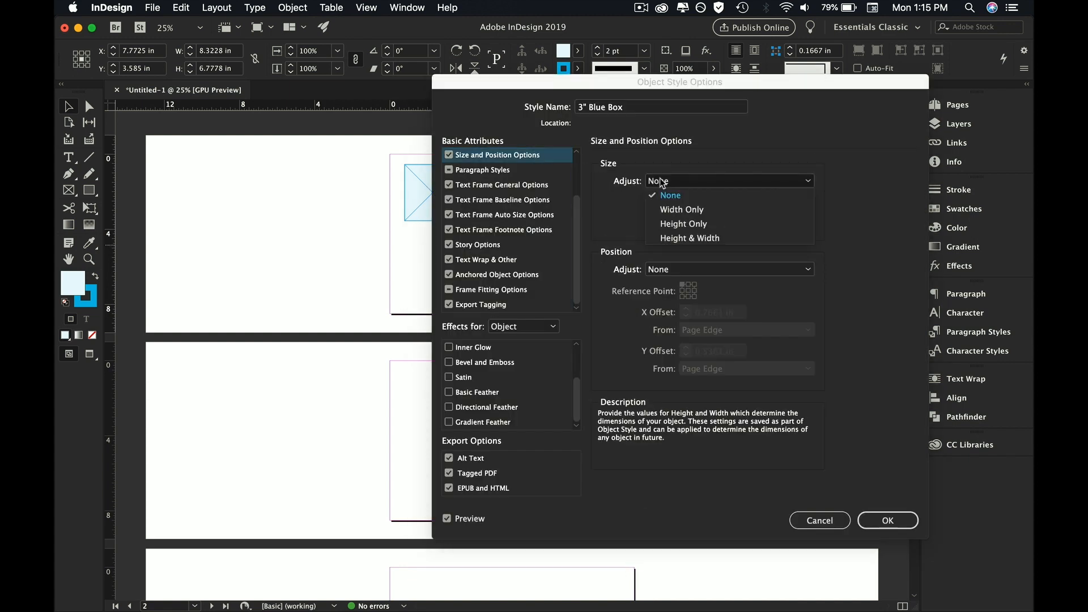
click(689, 237)
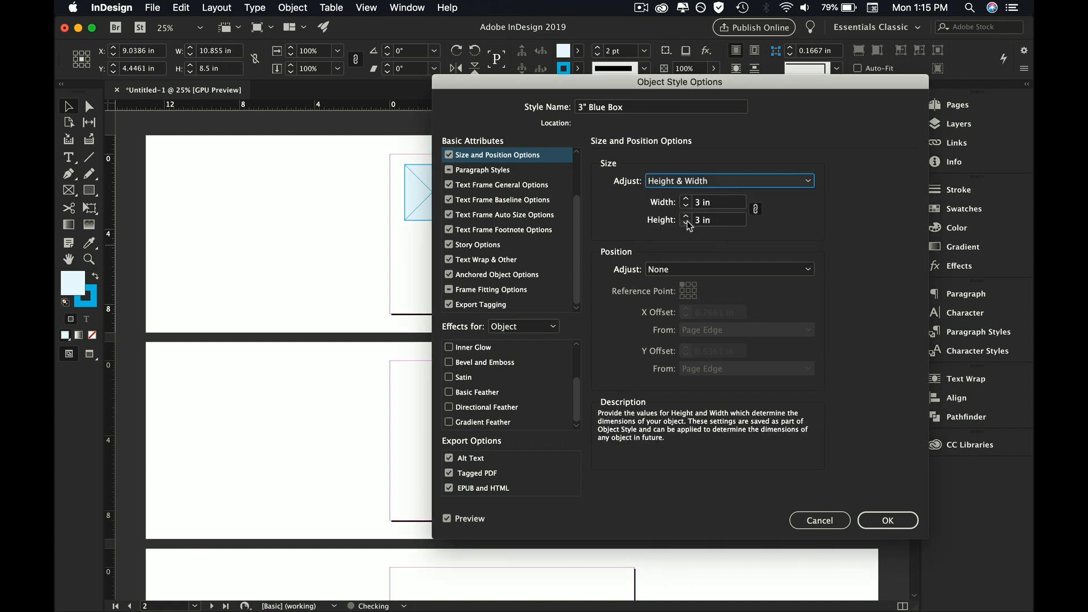
key(Return)
key(super+z)
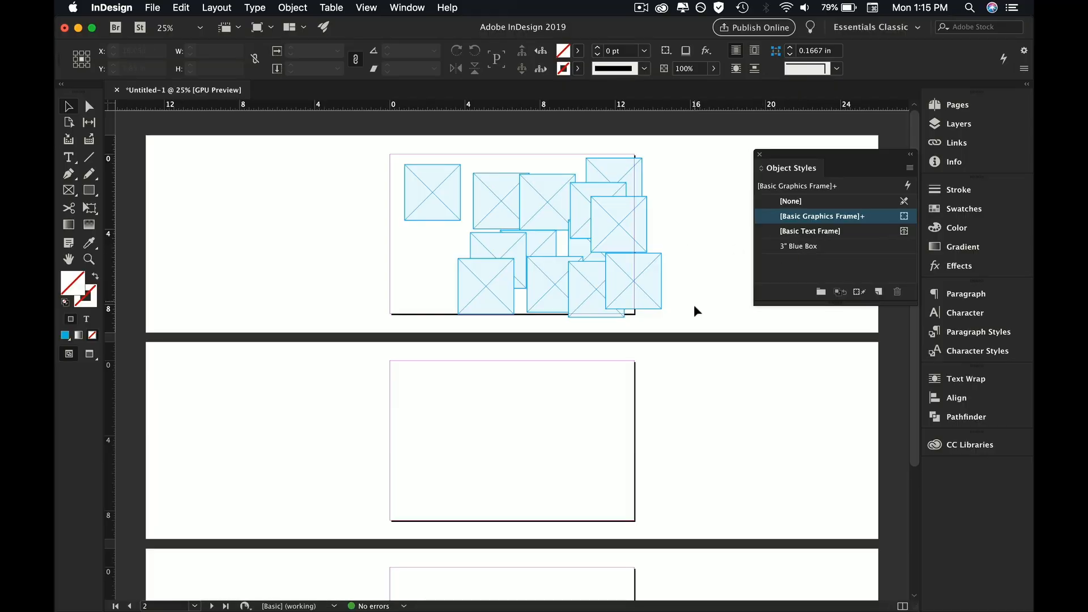
Step: Reapply the 3" Blue Box object style to all the frames and check the size of the frame at the page's lower-right corner
drag(696, 311, 396, 179)
click(799, 246)
click(688, 286)
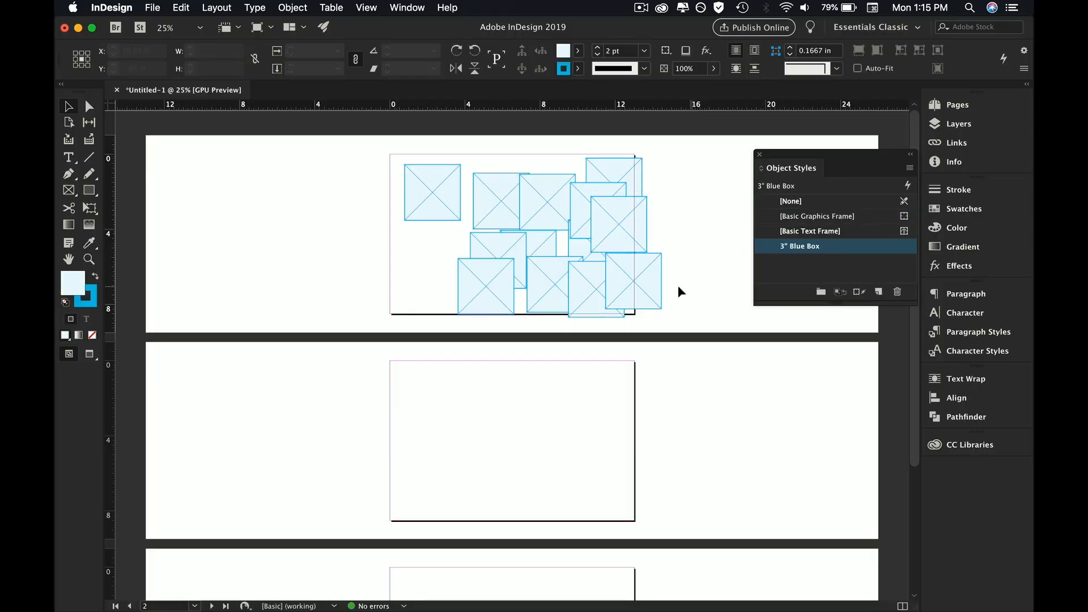
click(660, 285)
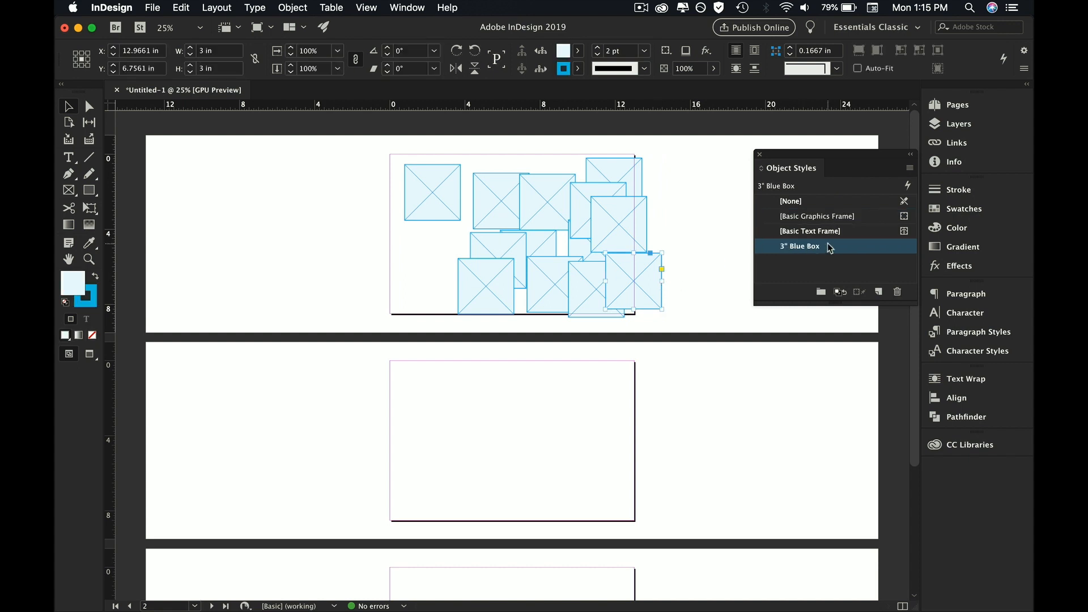
click(715, 291)
Step: Set the 3" Blue Box style's width and height to 1.5 in each in its size and position options
double_click(838, 248)
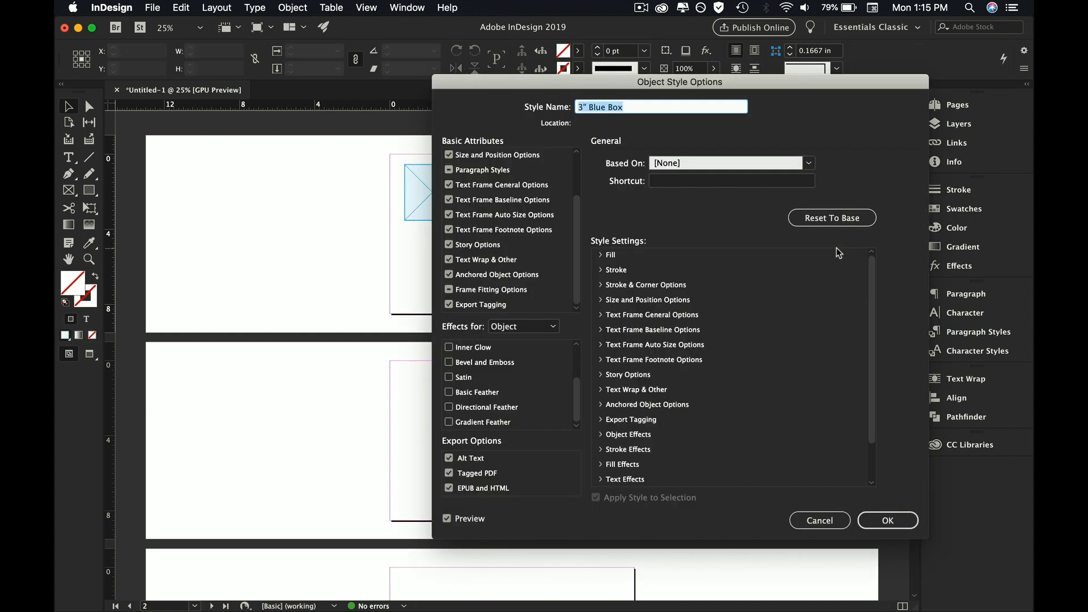
click(497, 155)
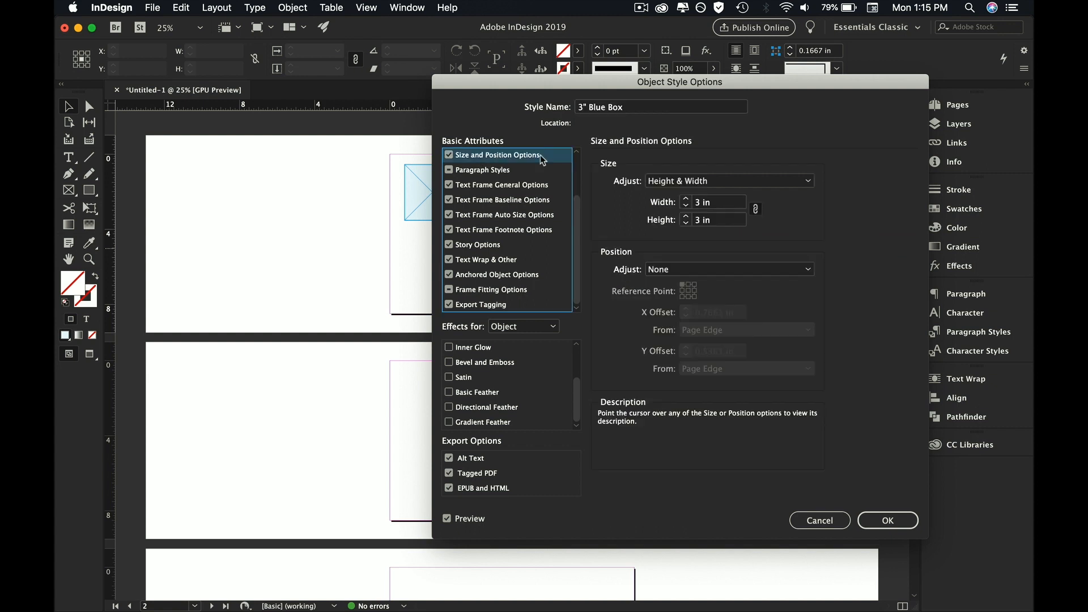
click(704, 207)
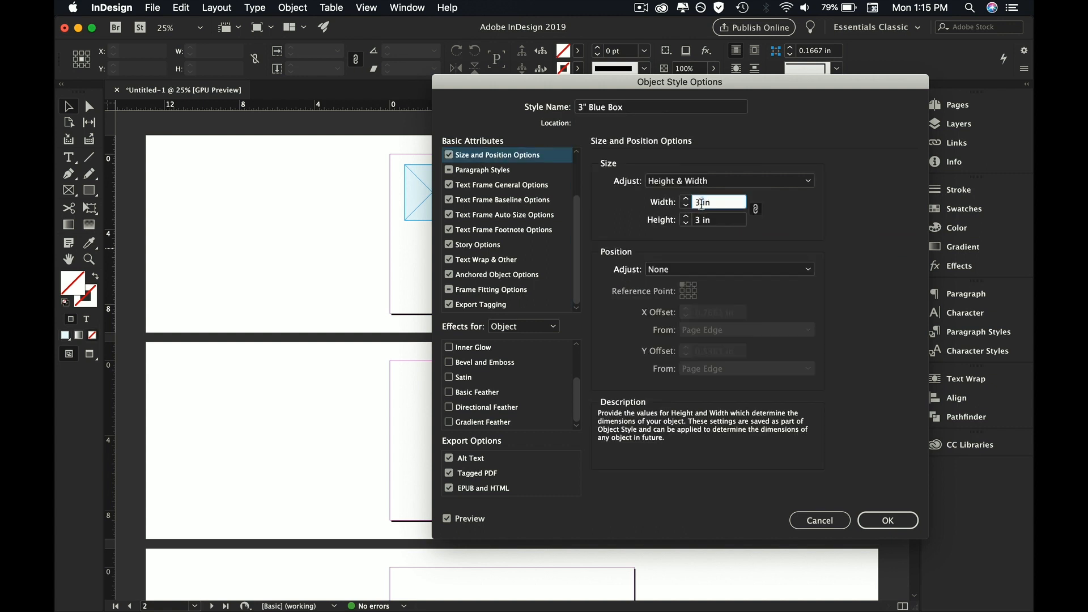
triple_click(703, 207)
text(1.5)
key(Tab)
text(1.)
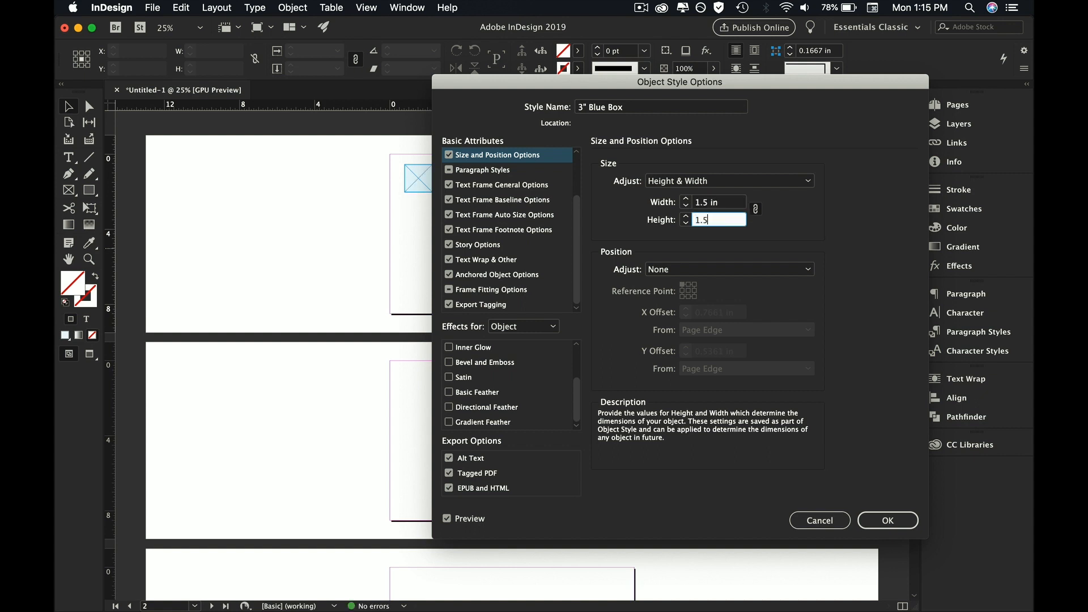
text(5)
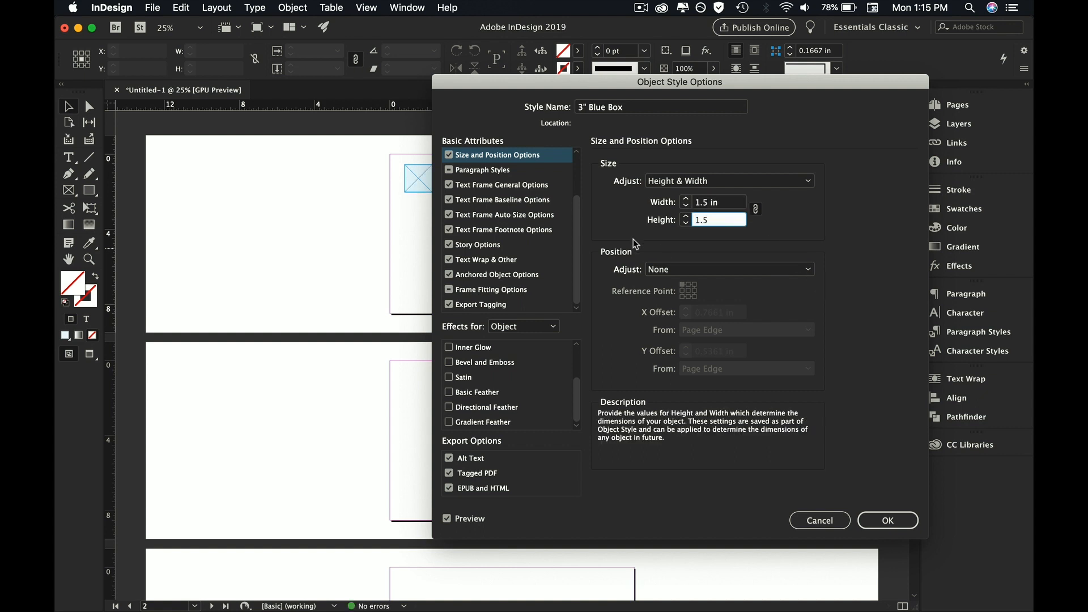
click(881, 520)
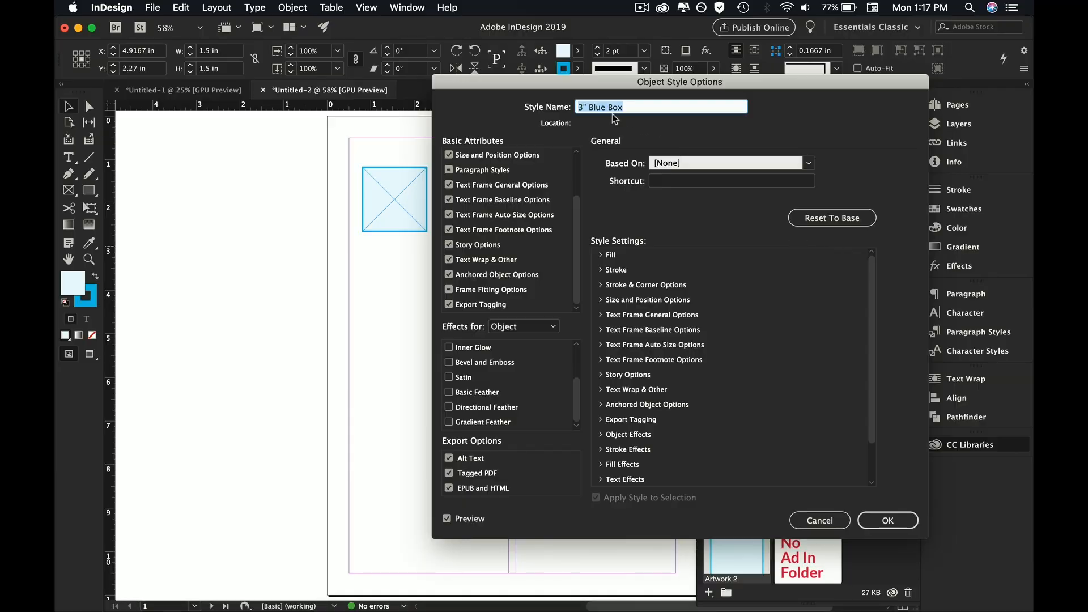
Step: Rename the 3" Blue Box object style in Untitled-2 as 3" Pink Box and review its fill settings
drag(588, 108, 603, 108)
text(Pink Box)
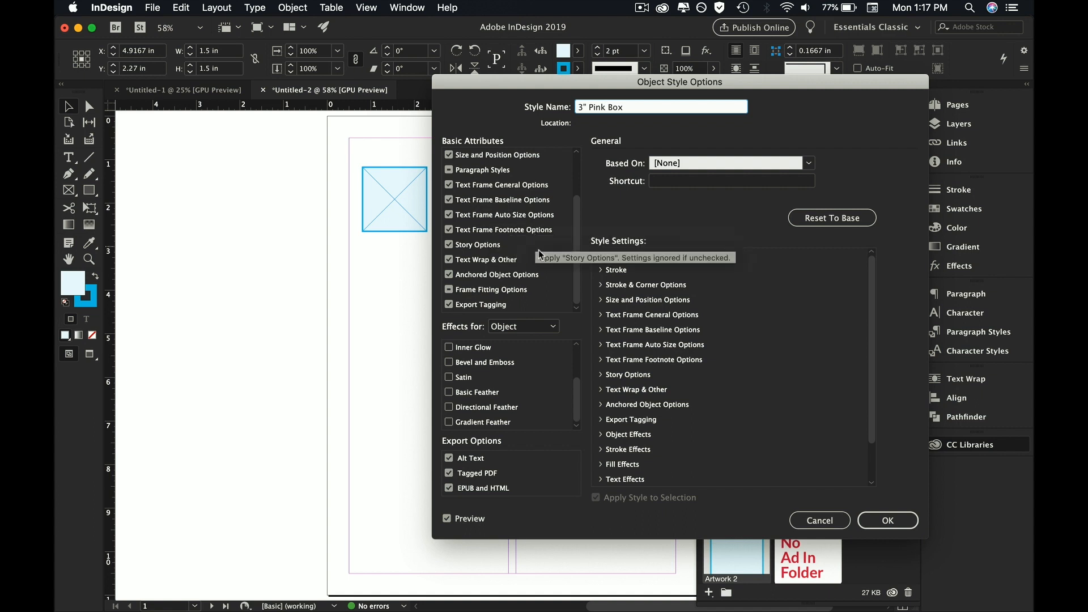
click(600, 255)
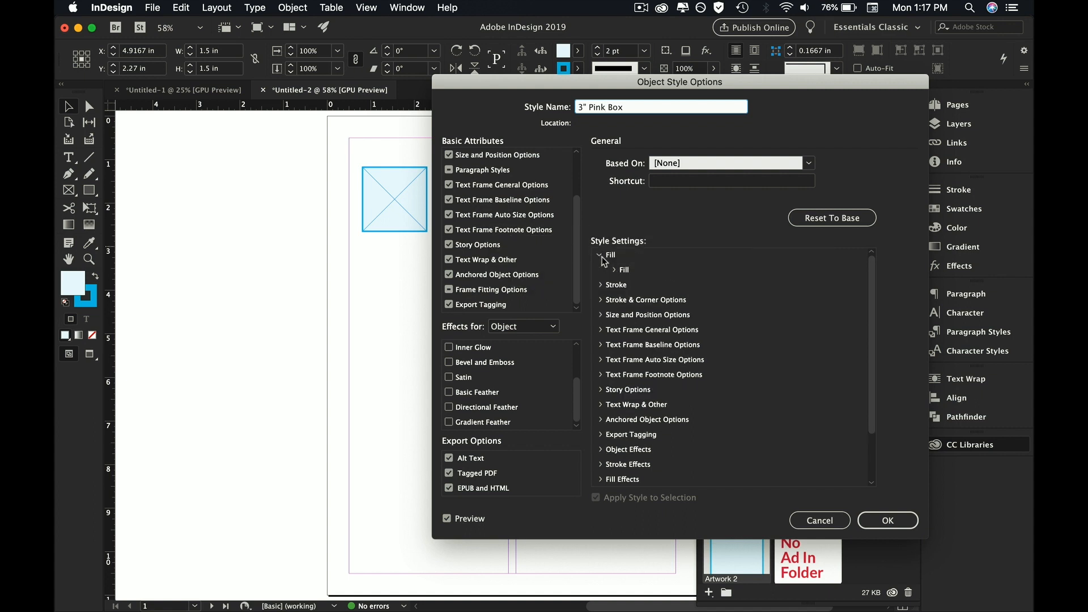
click(615, 270)
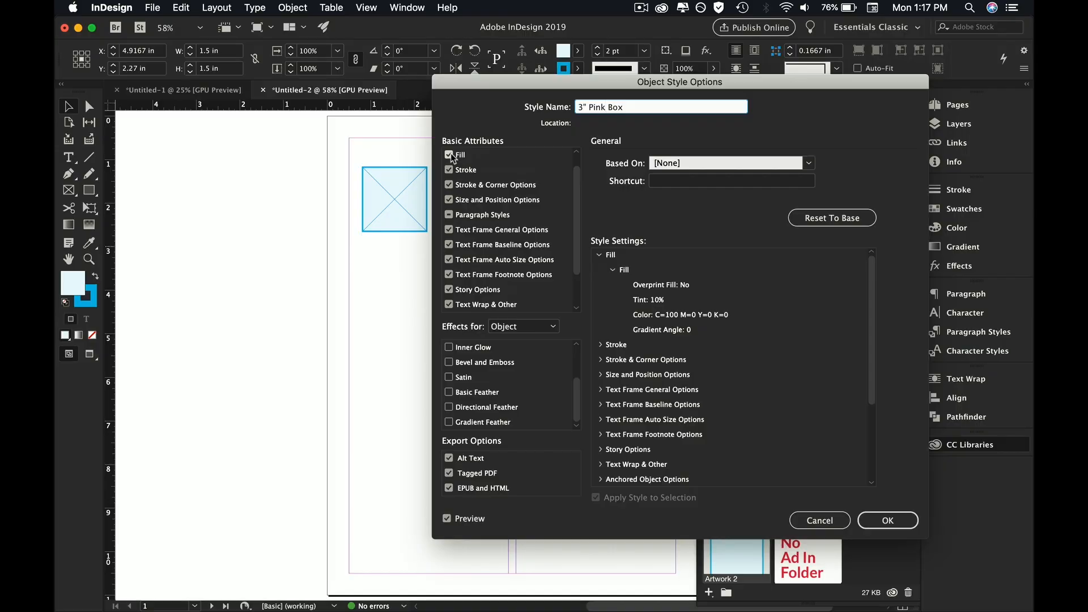
Step: Set the fill and stroke color of the 3" Pink Box style to the magenta swatch C=0 M=100 Y=0 K=0
click(458, 155)
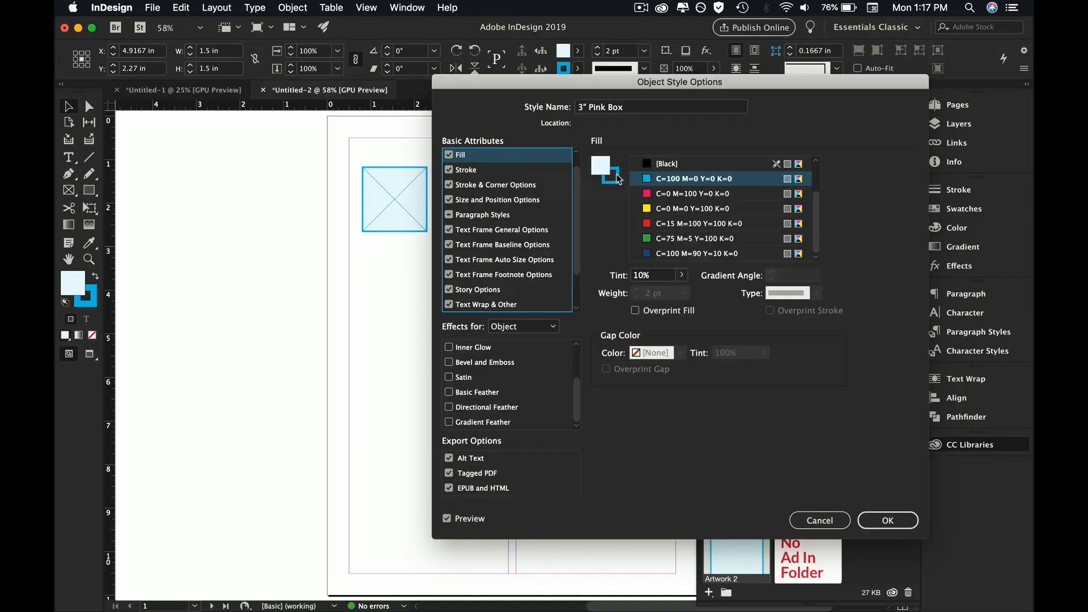
click(681, 239)
click(687, 194)
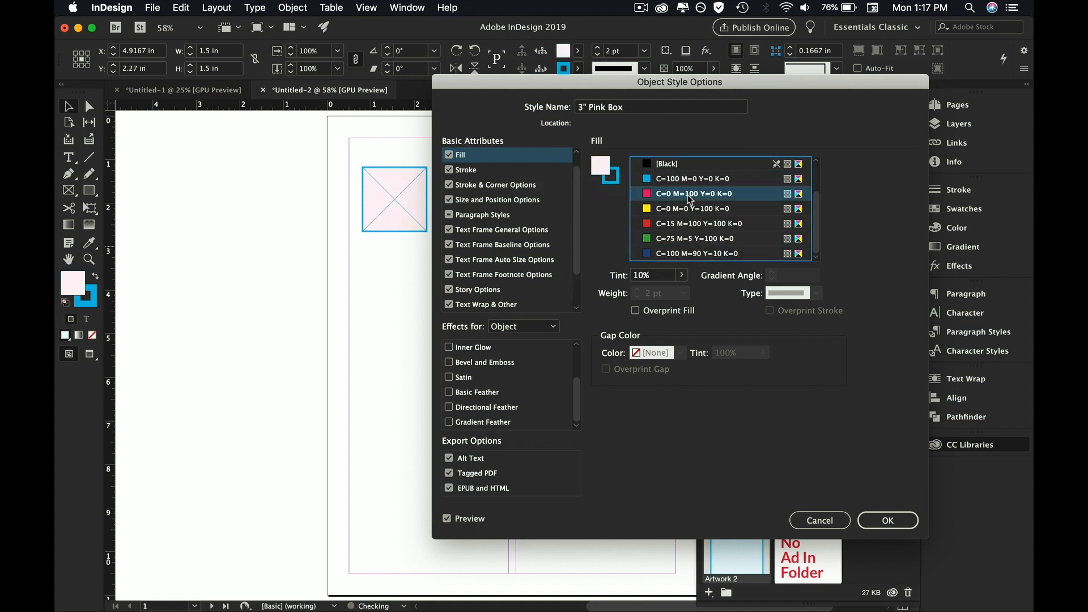
click(610, 179)
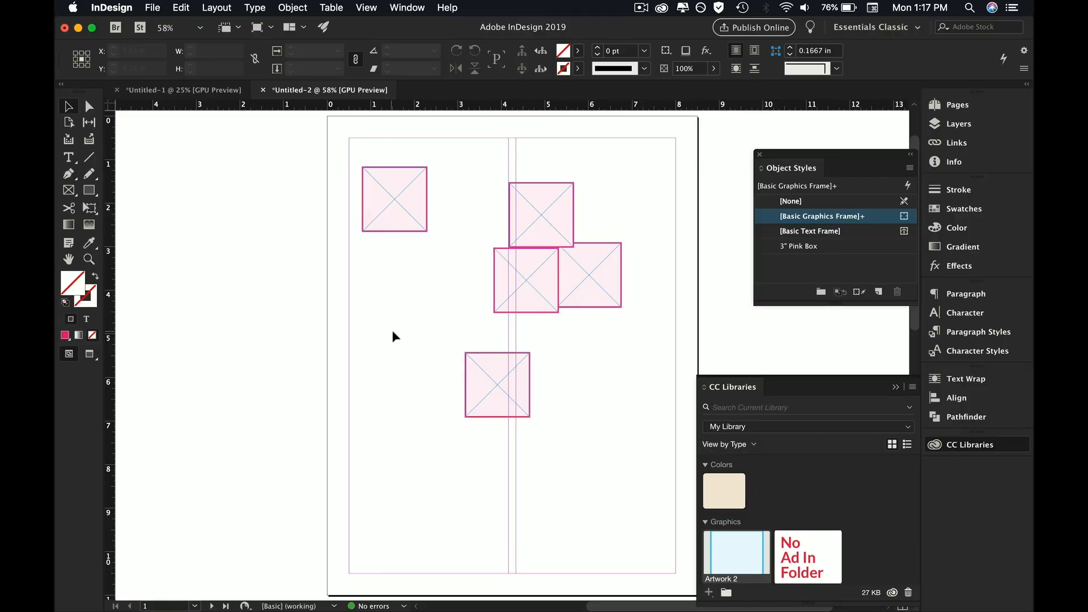
Step: Check the frames in Untitled-1, and add the lowest pink frame of Untitled-2 to My Library
click(183, 91)
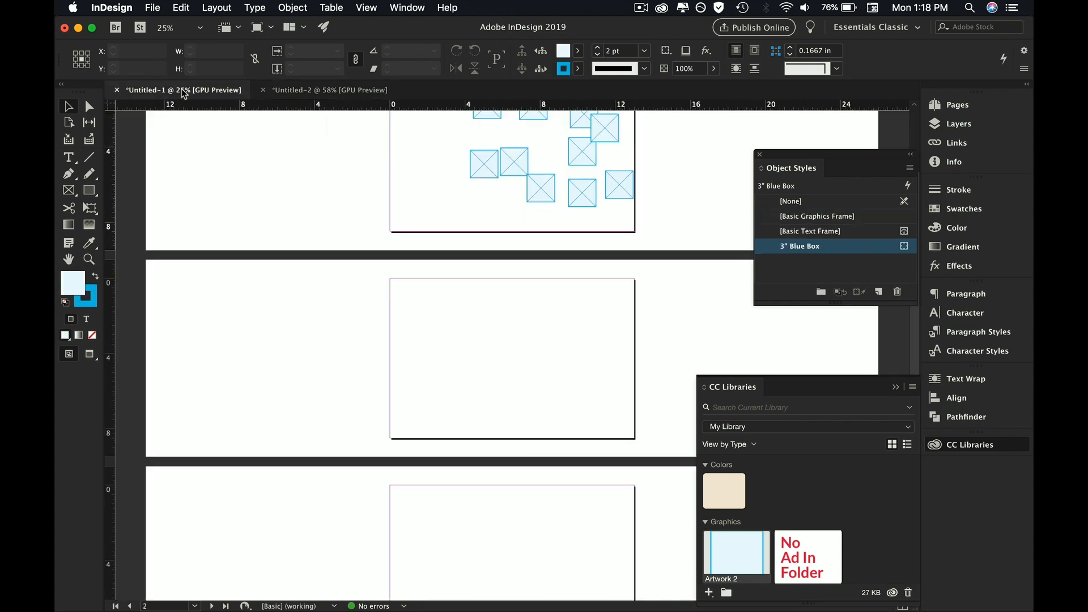
scroll(551, 339, up, 3)
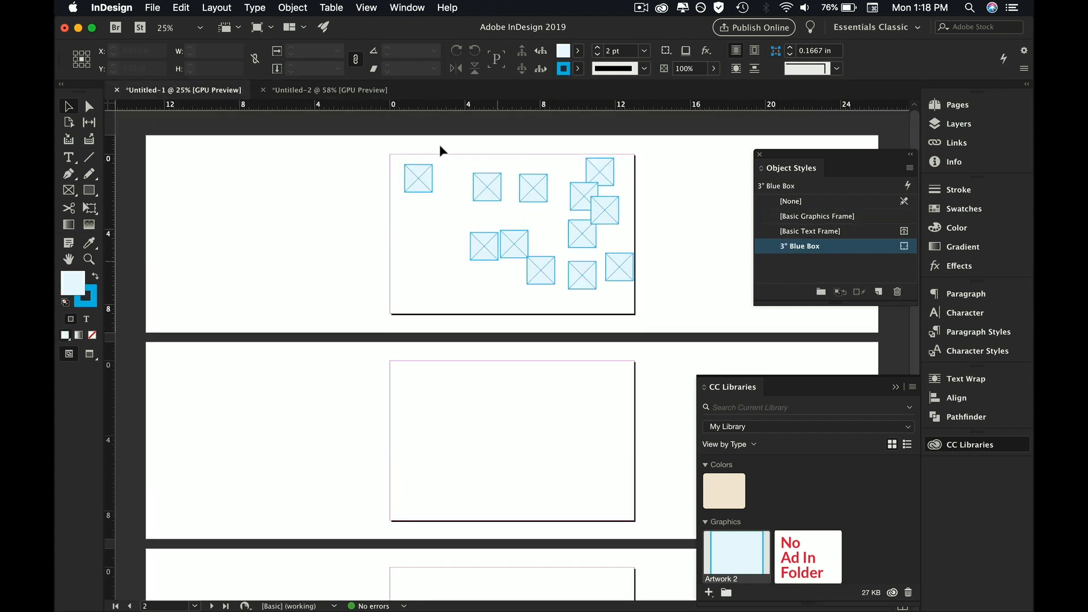
click(327, 94)
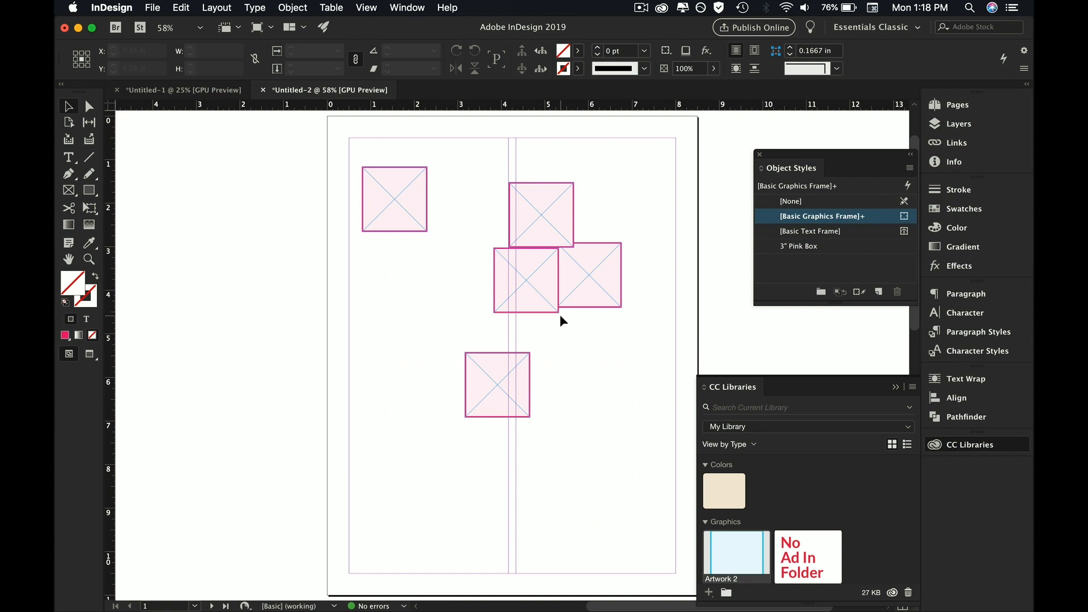
drag(500, 389, 858, 542)
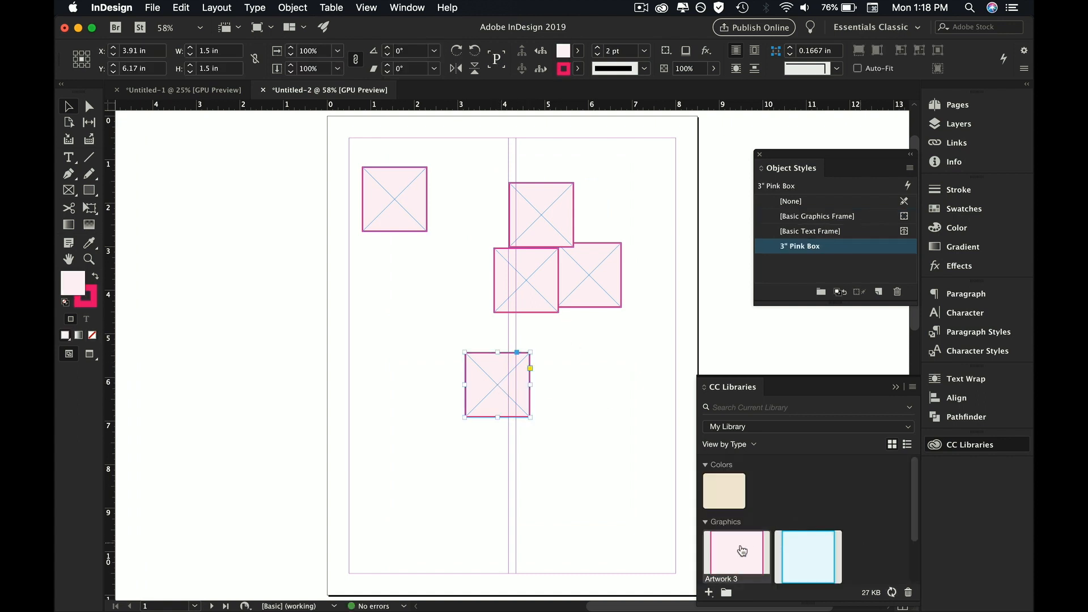
Step: Place the library's pink frame on the page of blue frames in Untitled-1, and its blue frame near the empty page's upper-left corner
click(180, 89)
drag(731, 548, 409, 240)
click(383, 233)
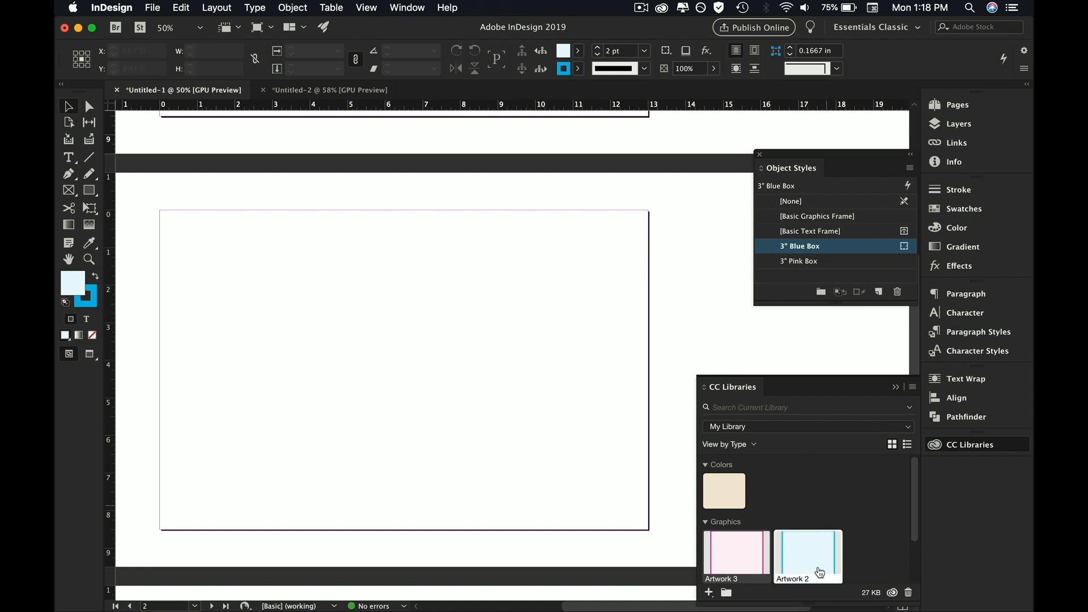
drag(820, 568, 213, 236)
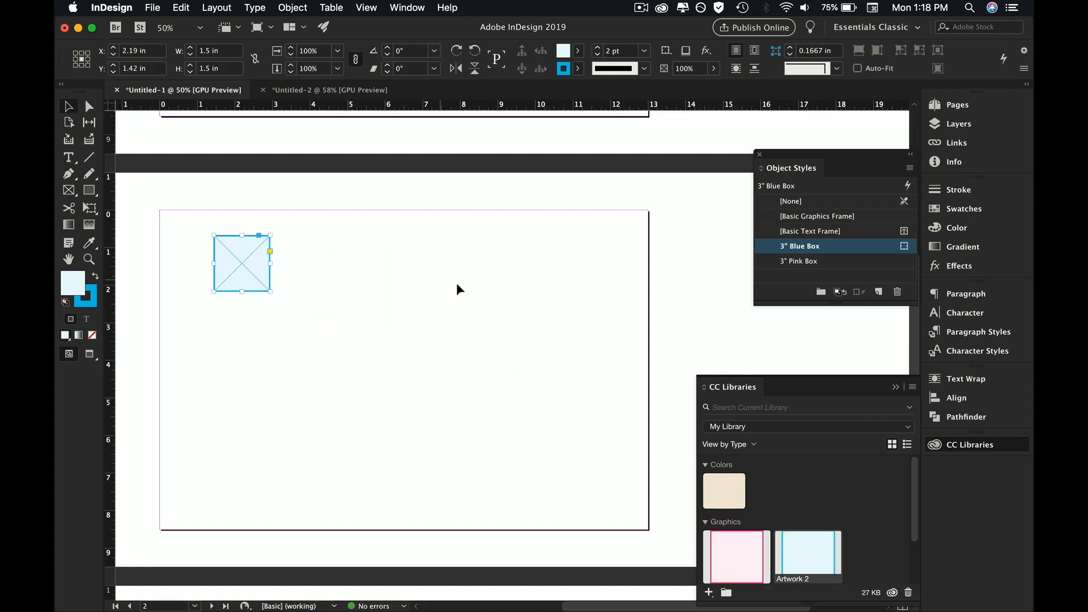
Step: Set the stroke of the blue frame on the otherwise empty page to a 5 pt line of round dots
click(963, 268)
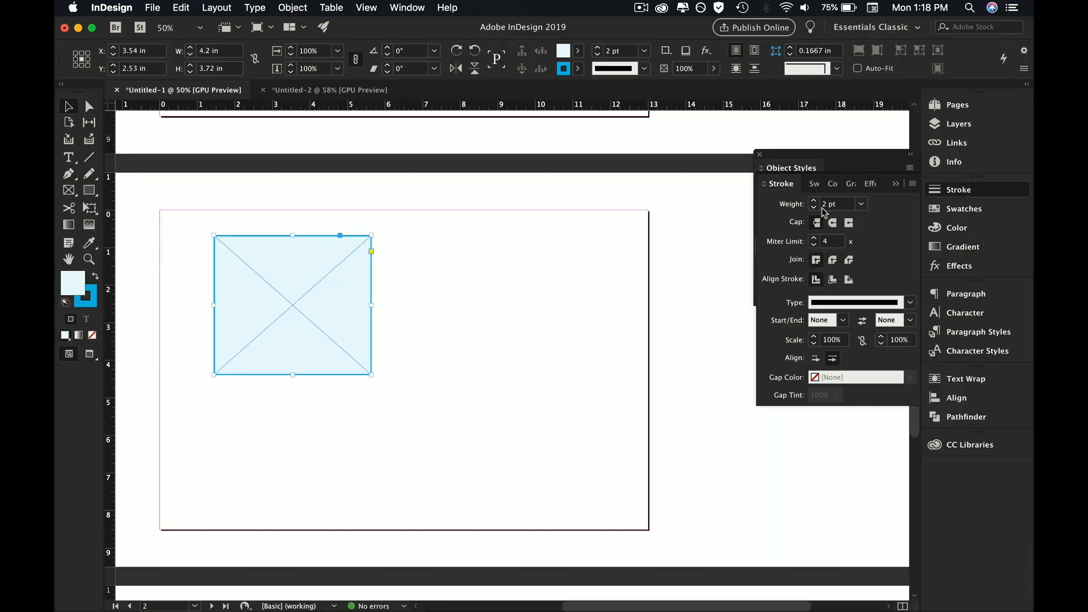
click(814, 200)
click(813, 201)
click(813, 201)
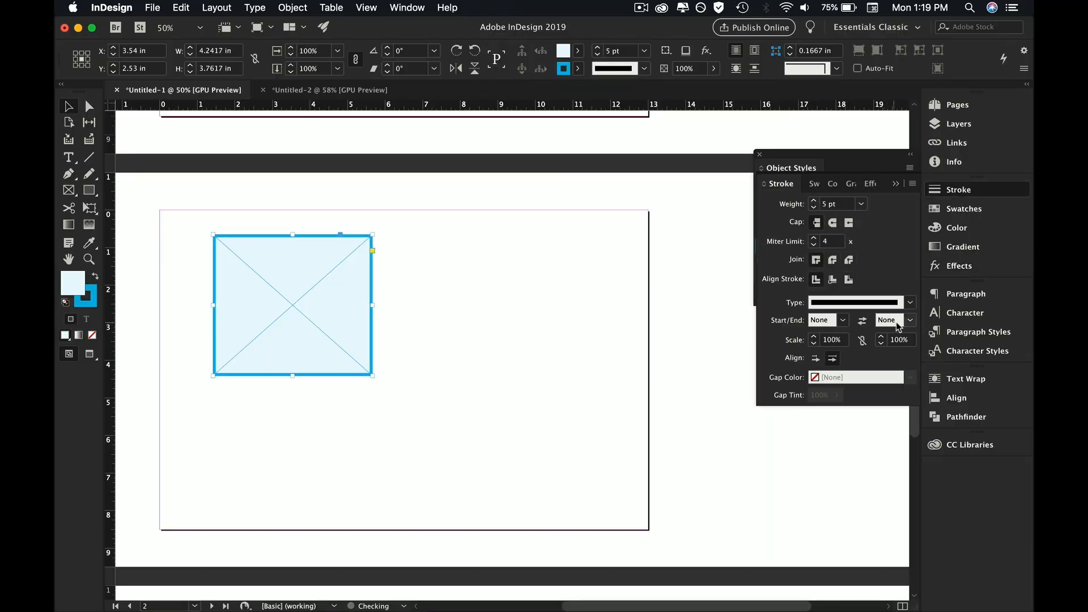
click(910, 303)
click(846, 447)
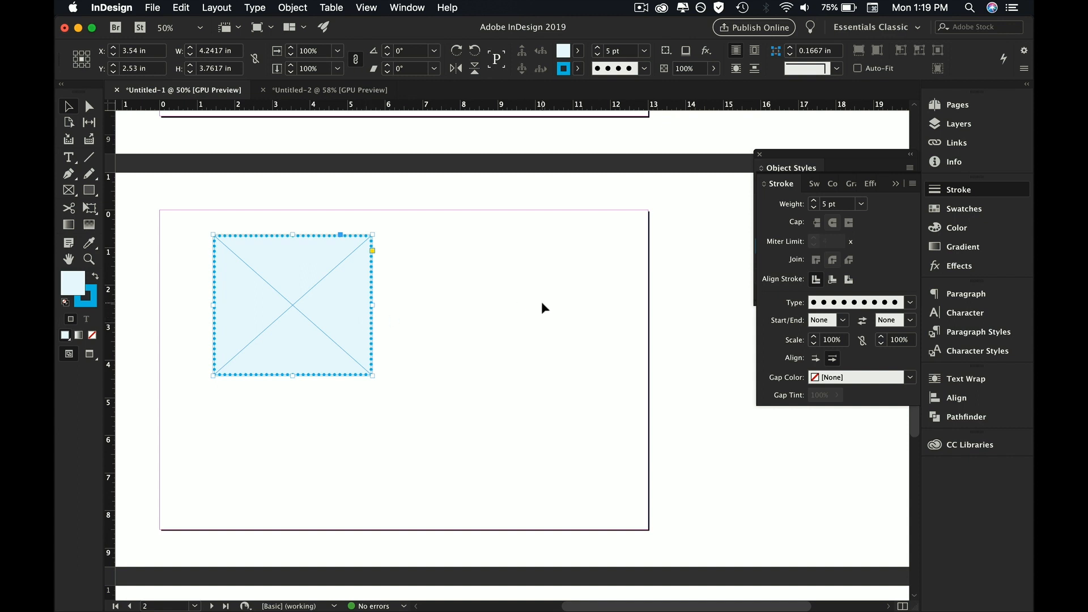
Step: Recolor the dotted frame's stroke dark green, about C=90 M=38 Y=75 K=30
click(955, 227)
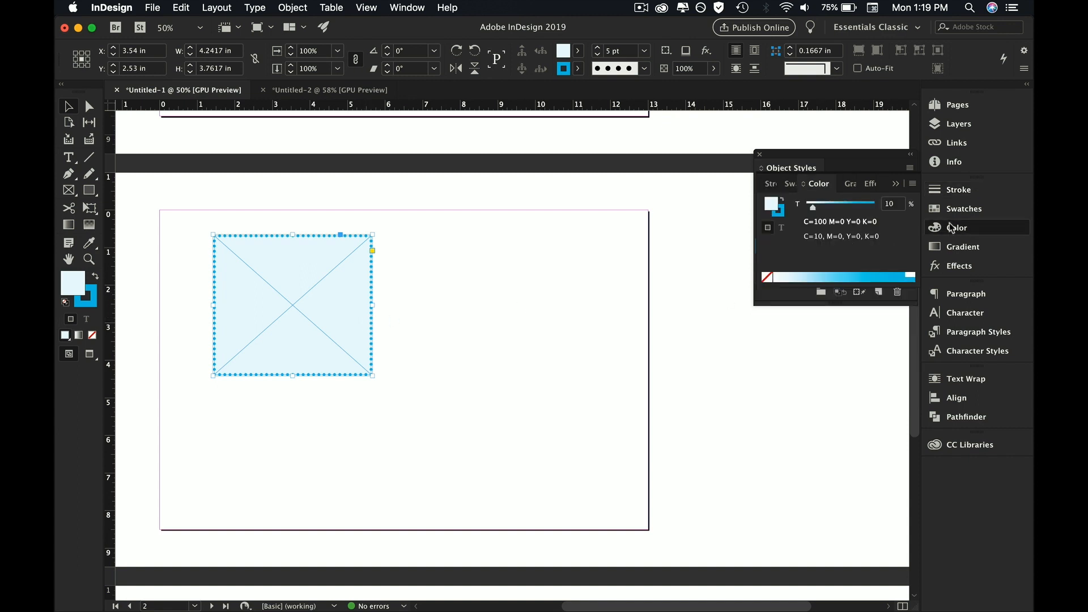
click(777, 213)
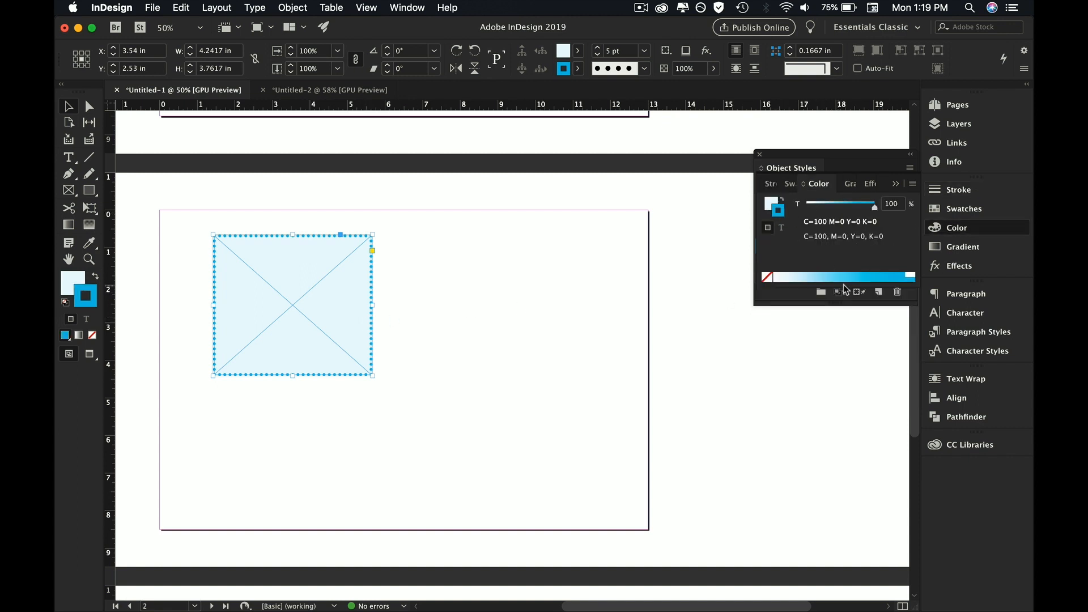
double_click(779, 217)
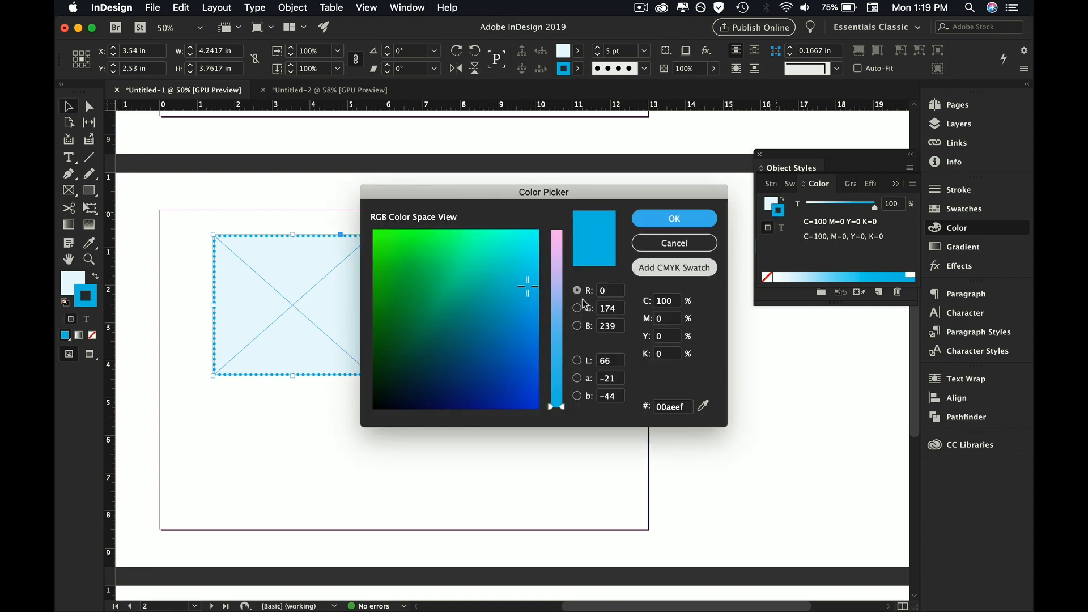
drag(502, 340, 420, 340)
click(707, 218)
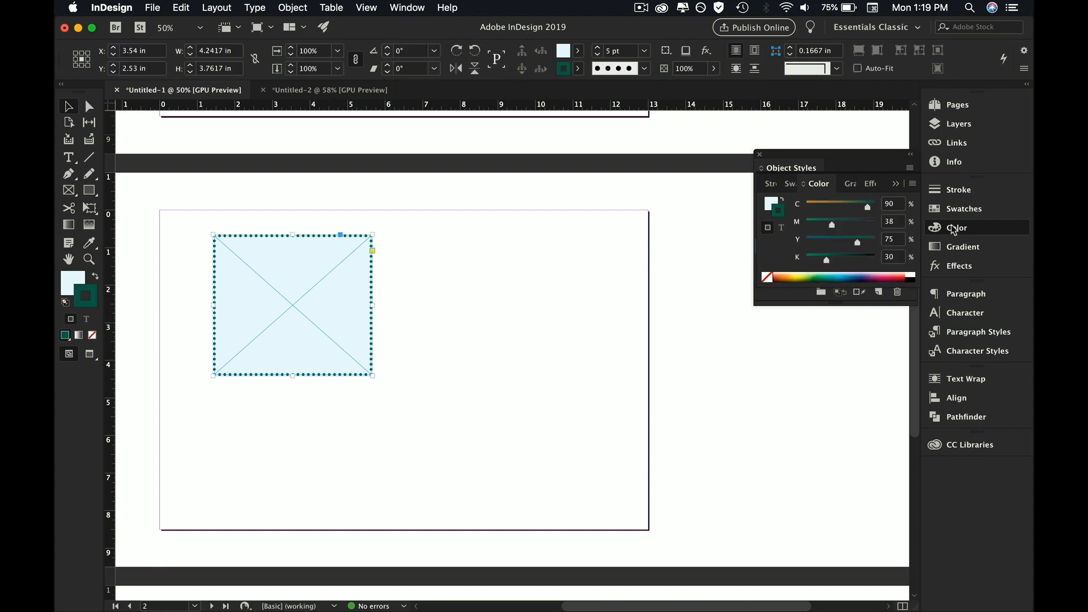
Step: Add a drop shadow to the dotted blue frame
click(956, 267)
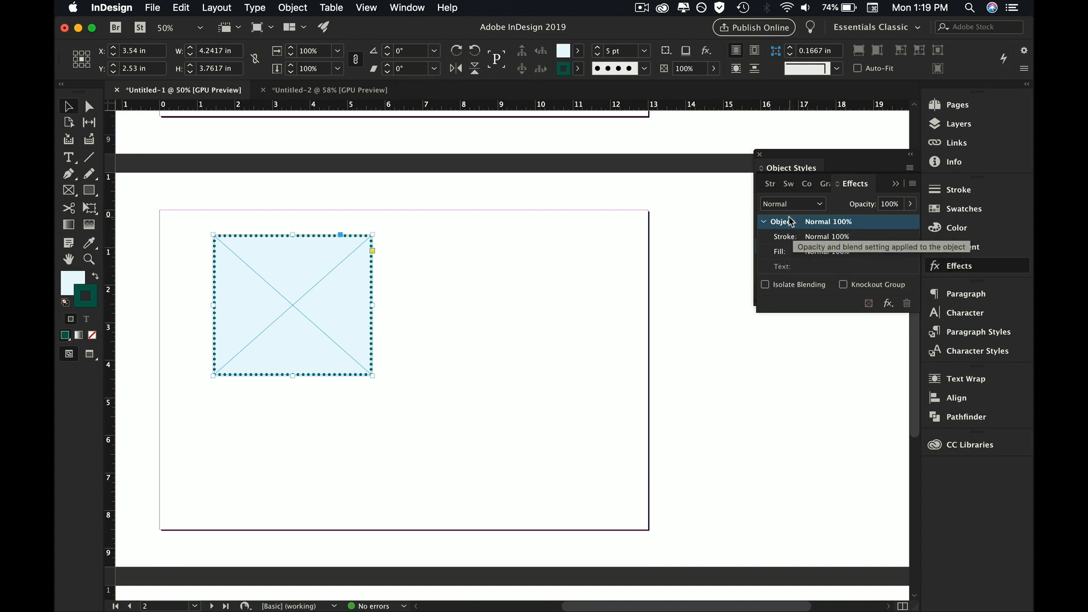
double_click(872, 220)
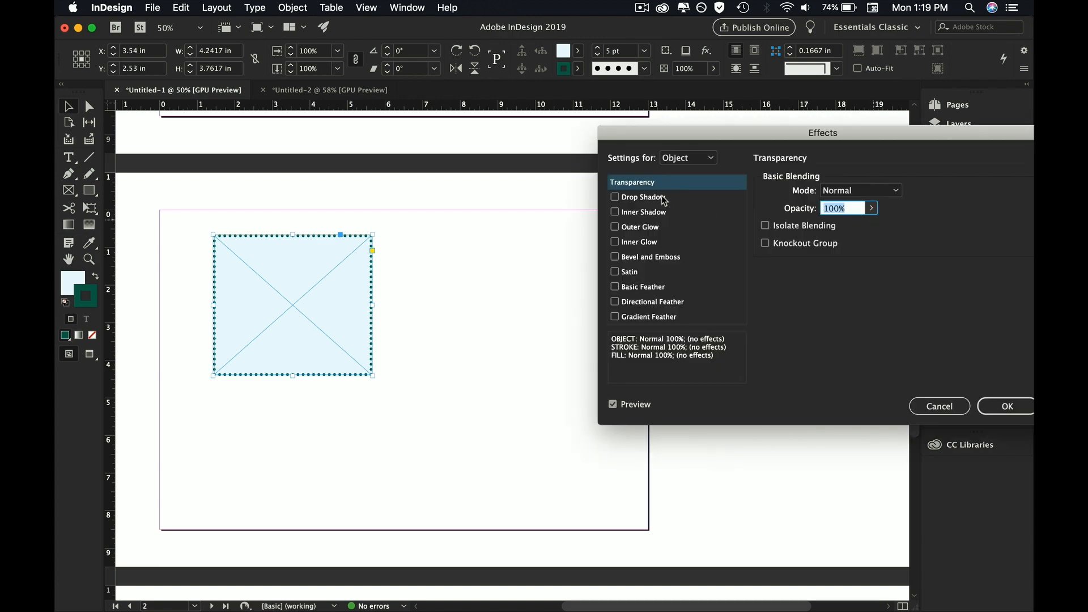
click(663, 198)
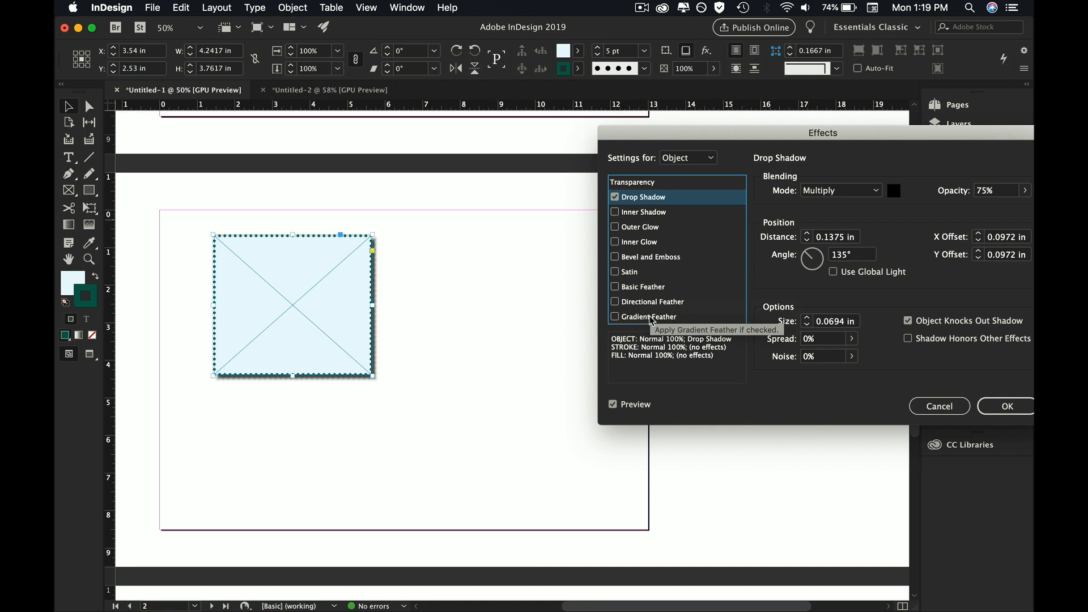
Step: Try a linear gradient feather on the dotted frame, and turn it off again
click(649, 316)
click(818, 205)
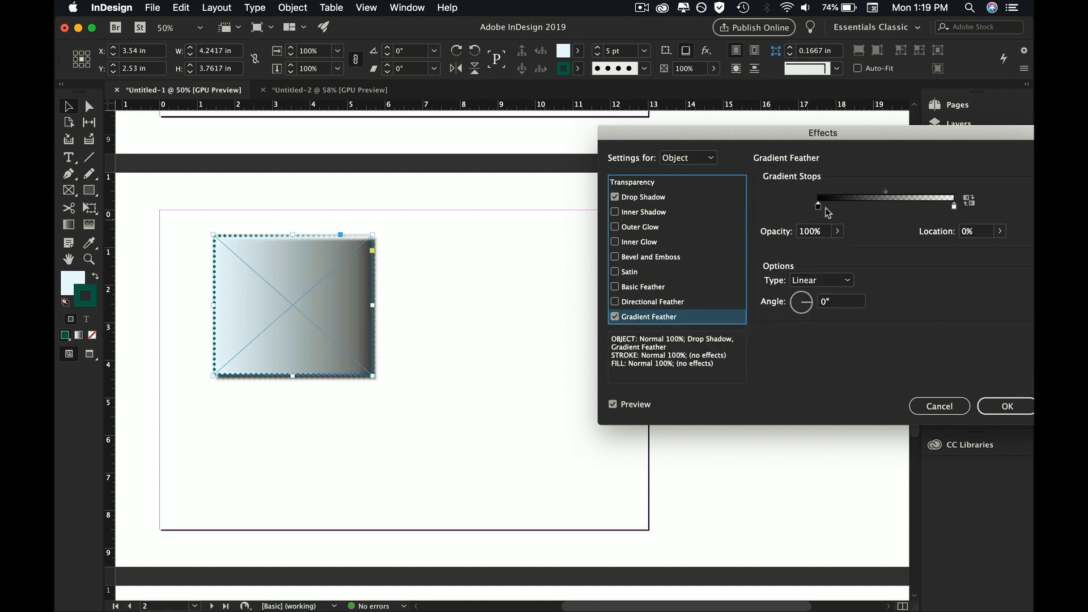
click(614, 316)
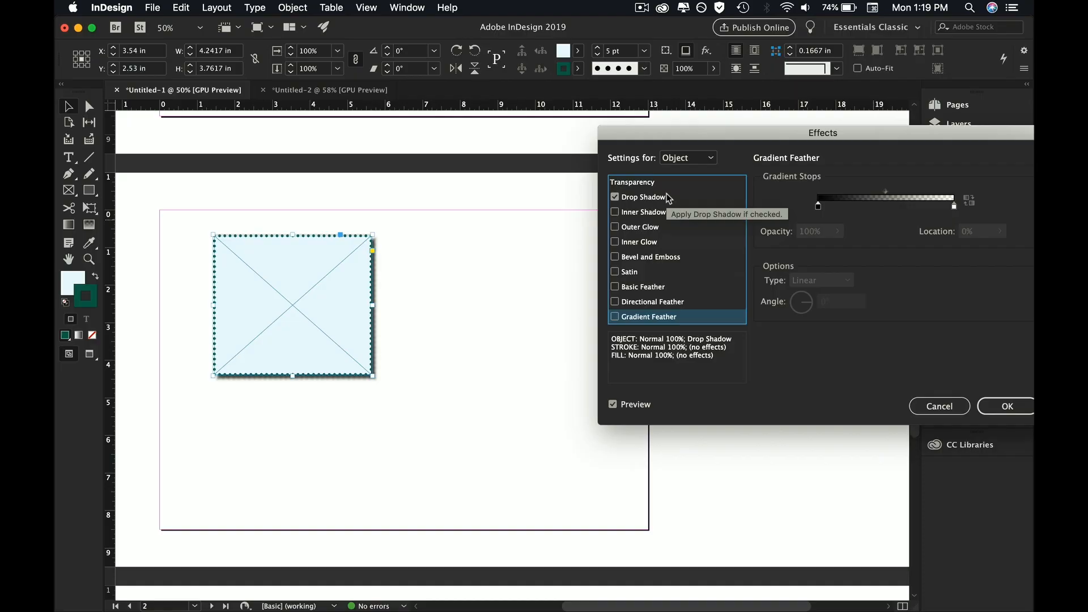
Step: Lower the opacity of the dotted frame's drop shadow to 41%
click(643, 196)
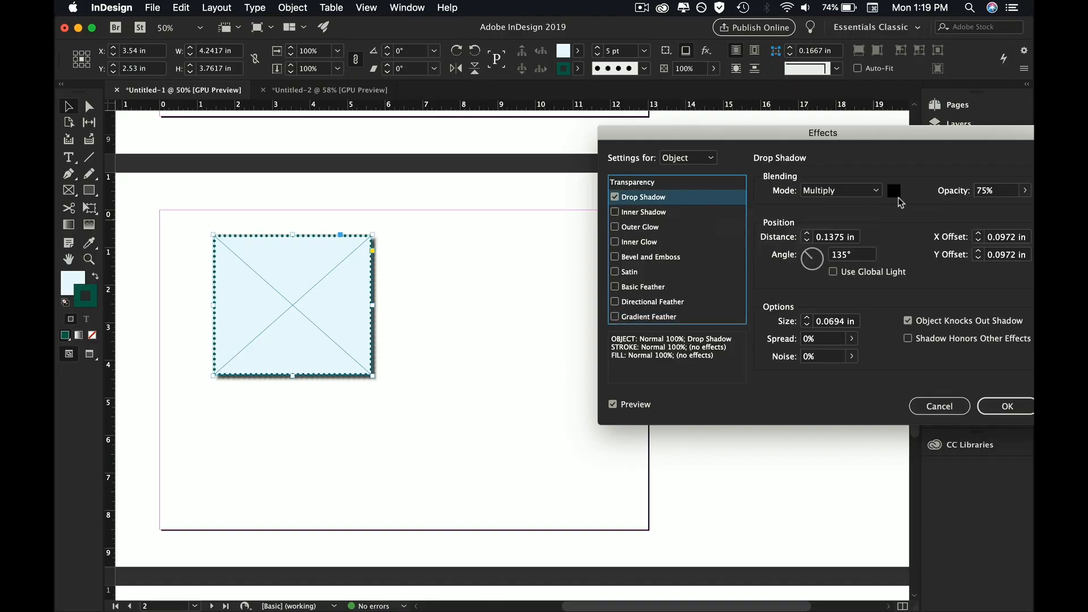
click(1025, 190)
drag(991, 211, 981, 209)
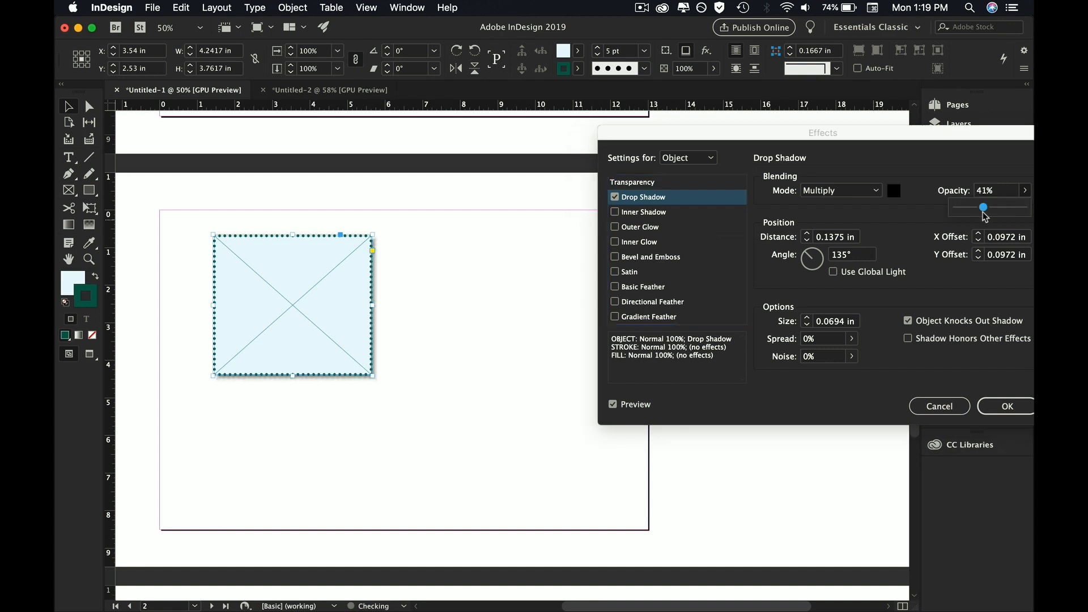
Step: Recolor the dotted frame's drop shadow with the blue swatch C=100 M=90 Y=10 K=0
click(894, 190)
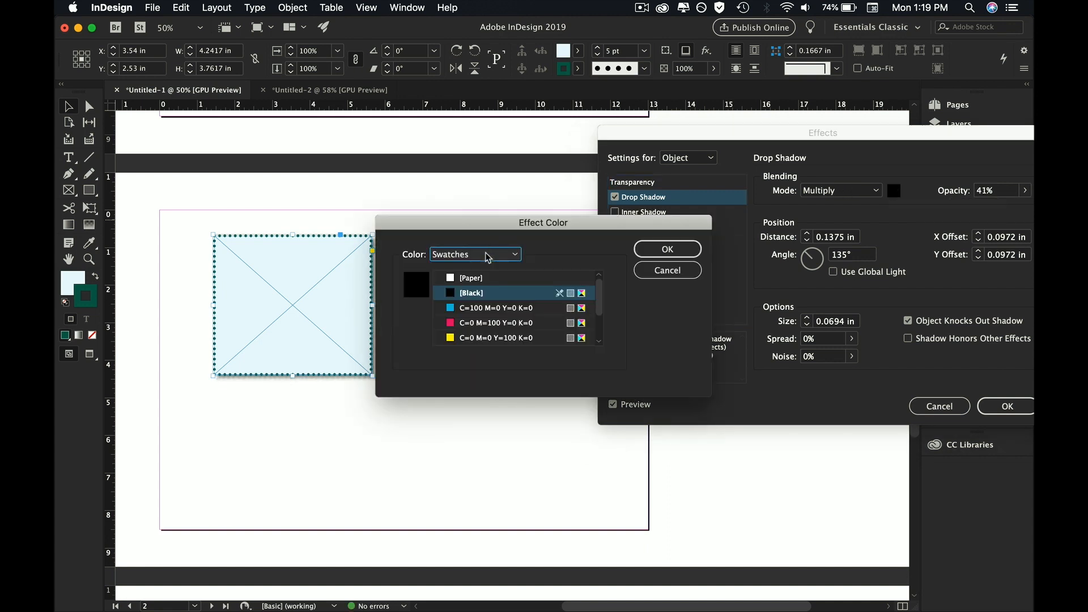
click(488, 308)
key(Down)
key(Down)
key(Down)
key(Down)
key(Down)
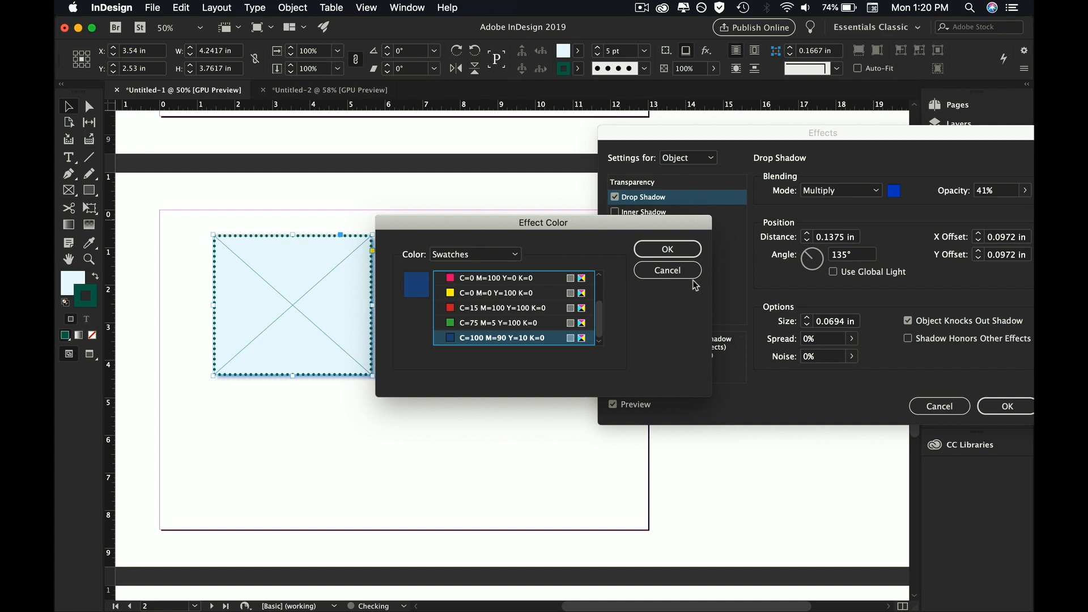
click(667, 248)
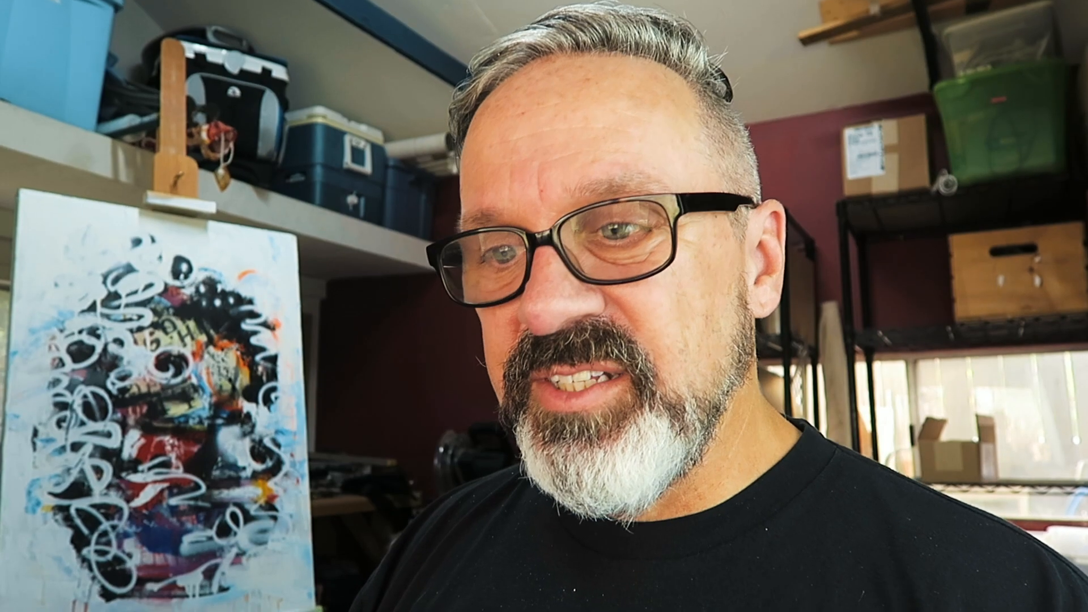
Step: Draw an empty frame beside the dotted frame, and start an object style named "crazy blue shadow box" from the dotted frame
drag(412, 239, 559, 354)
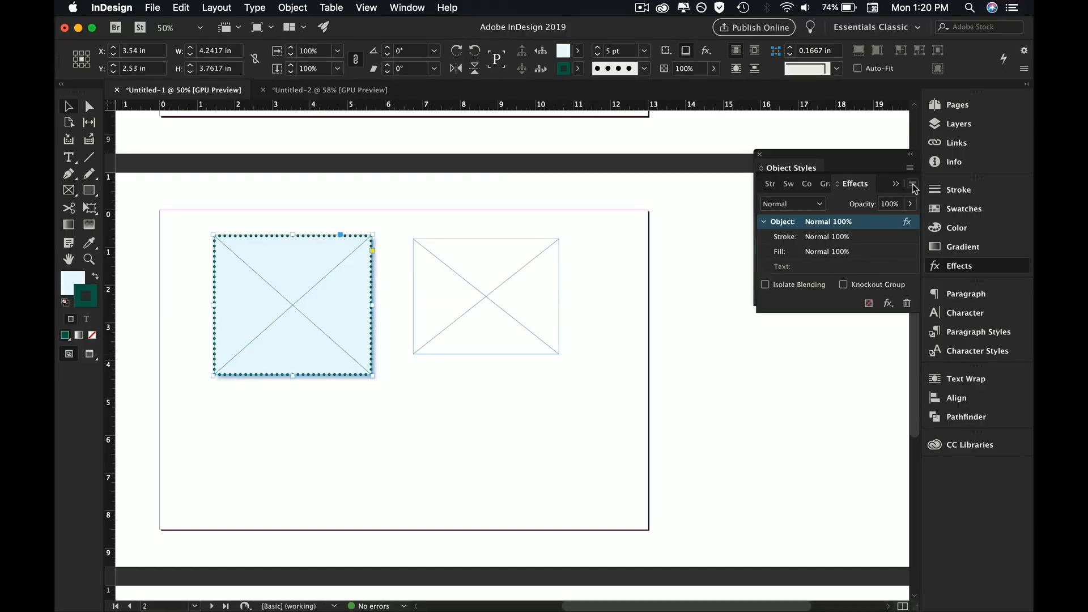
click(912, 183)
click(892, 166)
click(906, 166)
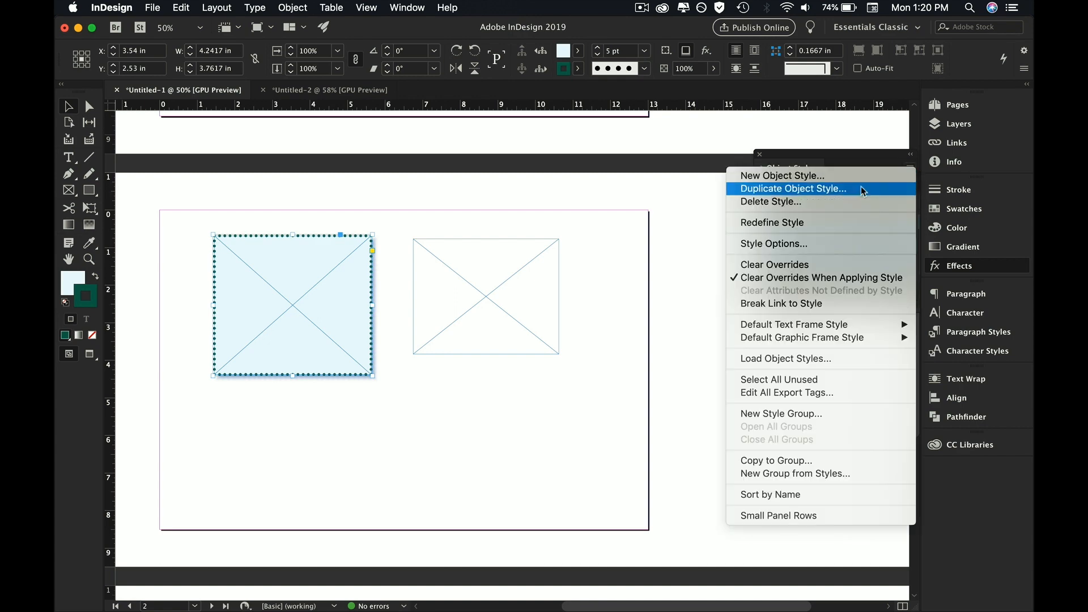
click(833, 175)
text(crazy blue shadow box)
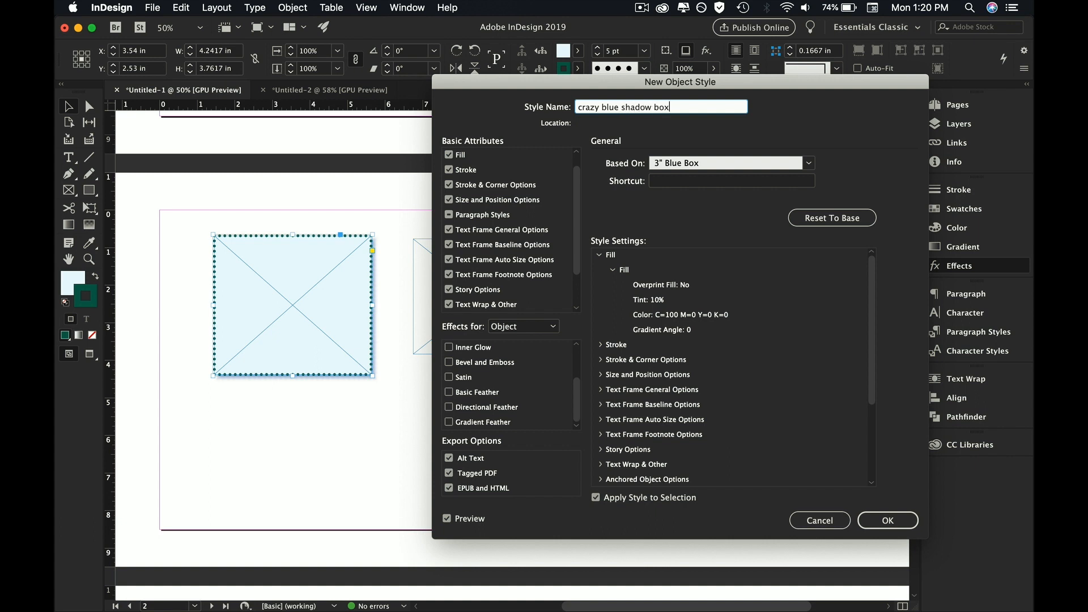
Step: Save the new object style with its Height & Width sizing, and place it below 3" Pink Box in the style list
scroll(479, 216, up, 1)
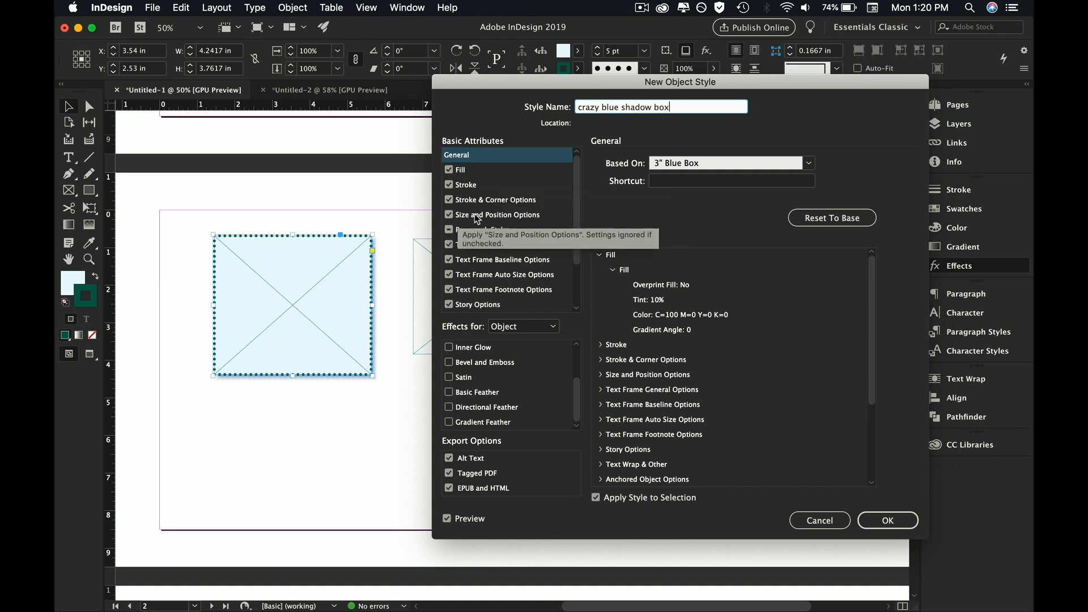
click(477, 218)
mouse_move(661, 216)
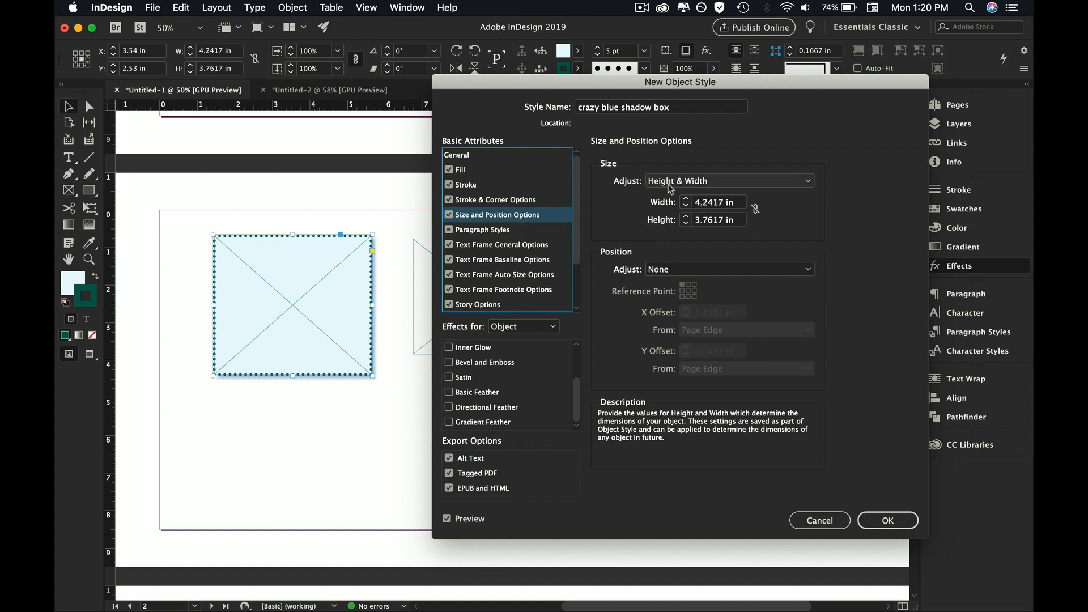
key(Return)
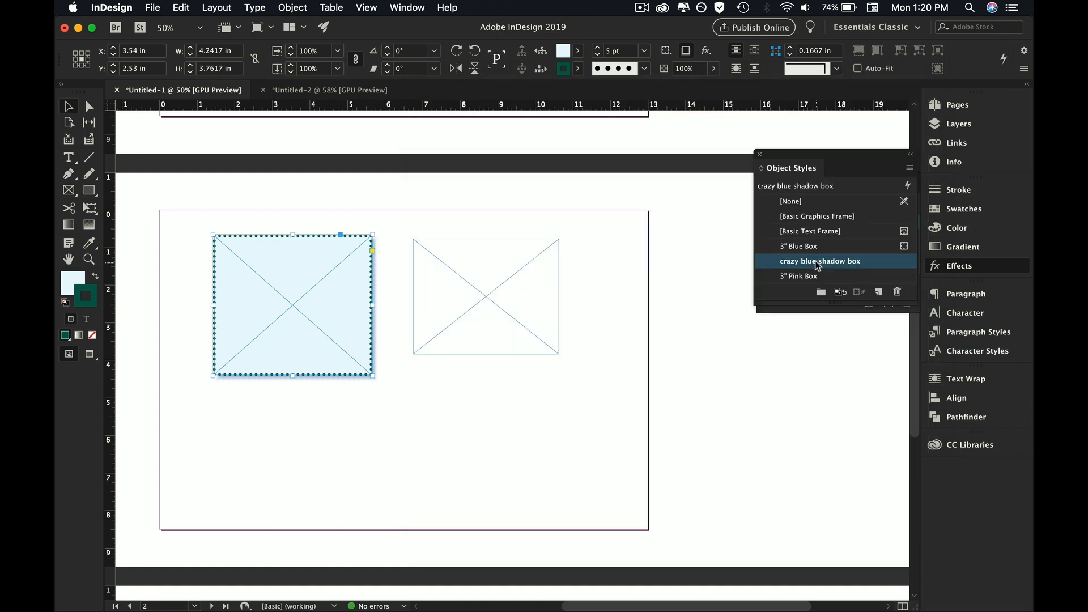
drag(809, 278, 810, 279)
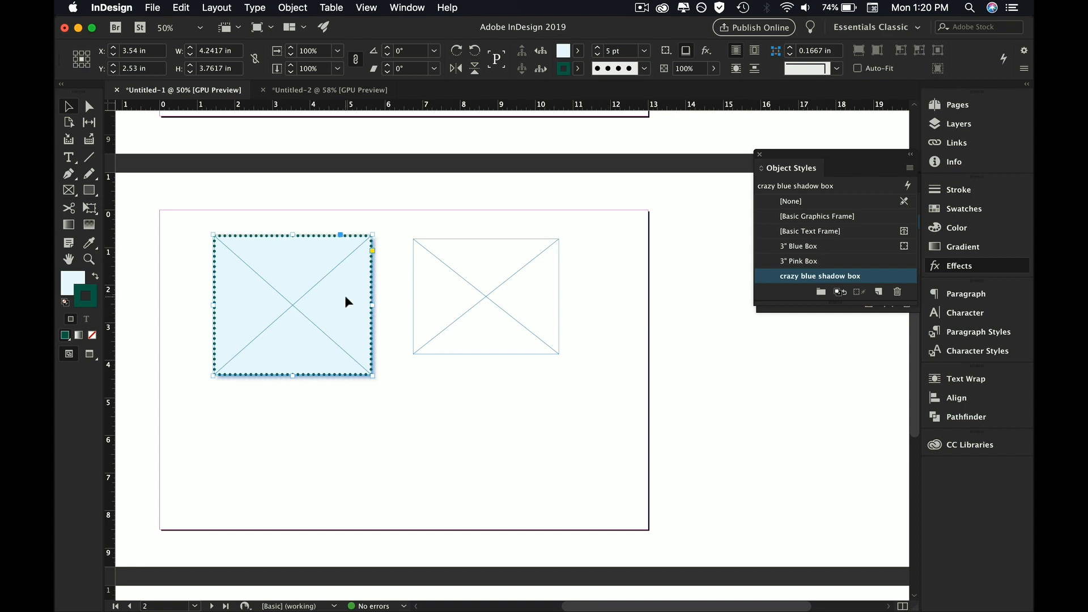
Step: Apply the crazy blue shadow box style to the empty frame, and draw a text frame below the two dotted frames
click(818, 277)
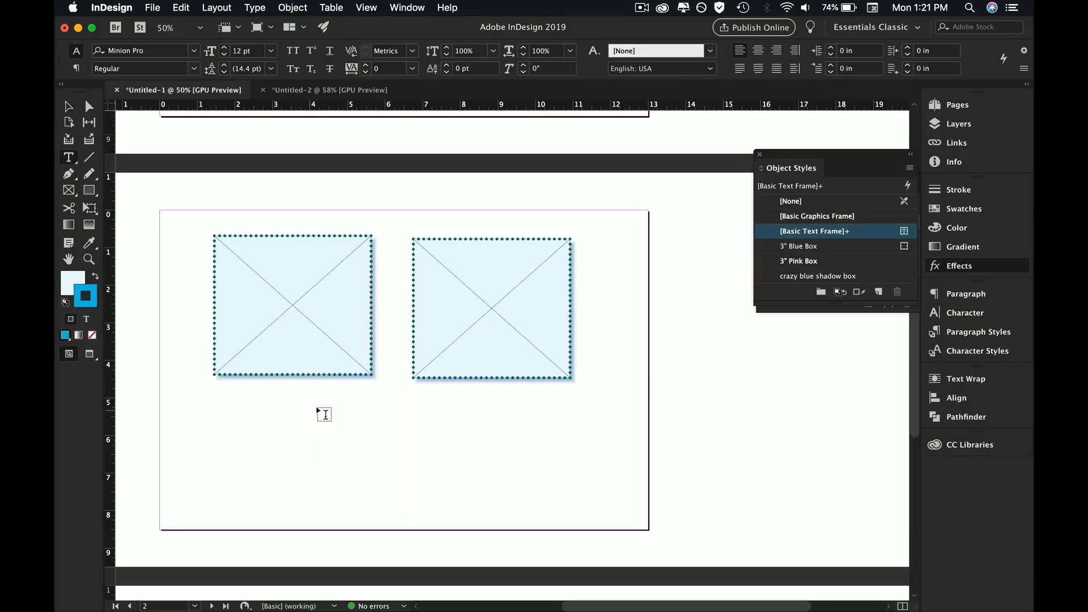
drag(326, 405, 381, 432)
drag(535, 550, 534, 540)
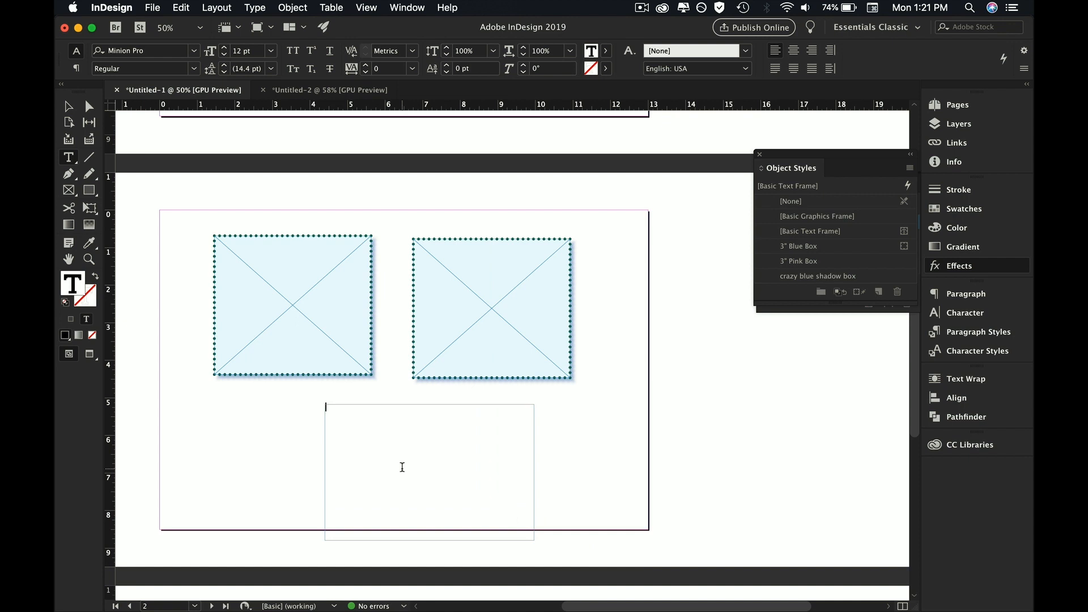
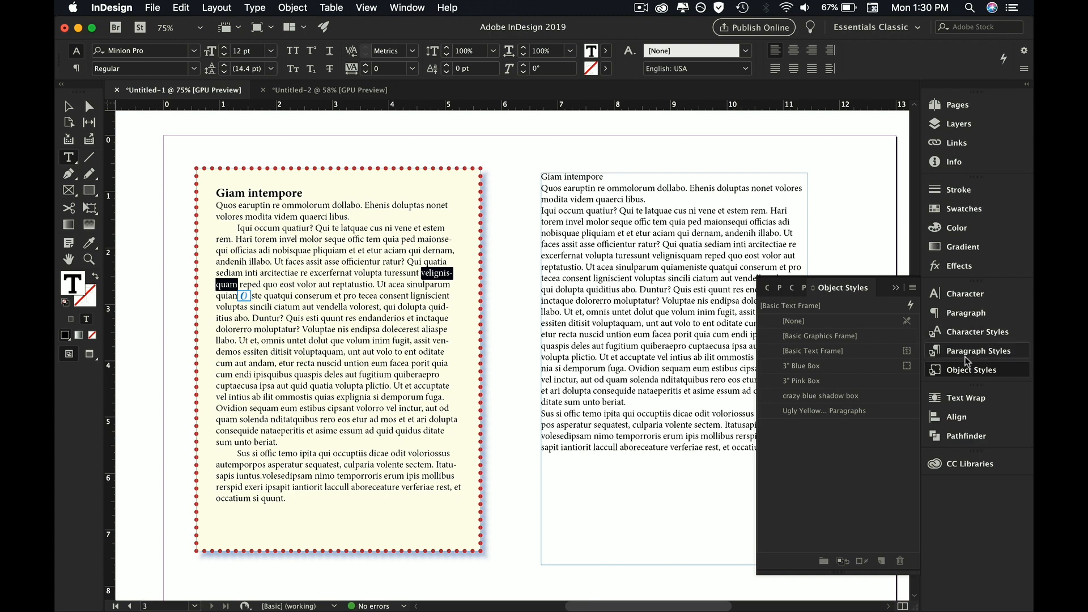
Step: Examine which paragraph styles the yellow text box uses for its heading, first paragraph and remaining paragraphs
double_click(296, 195)
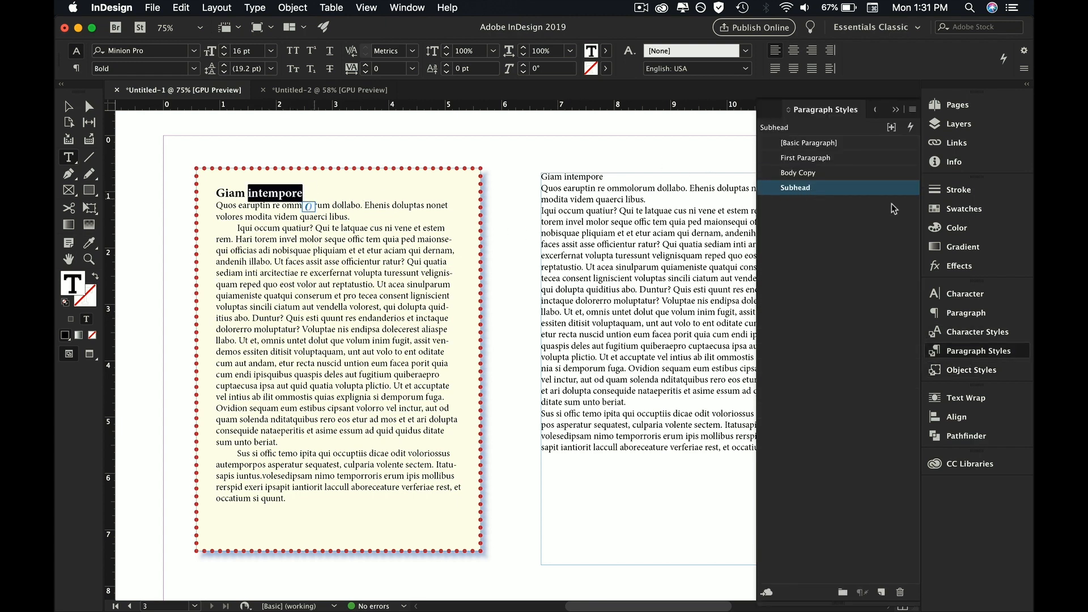
triple_click(346, 205)
click(347, 205)
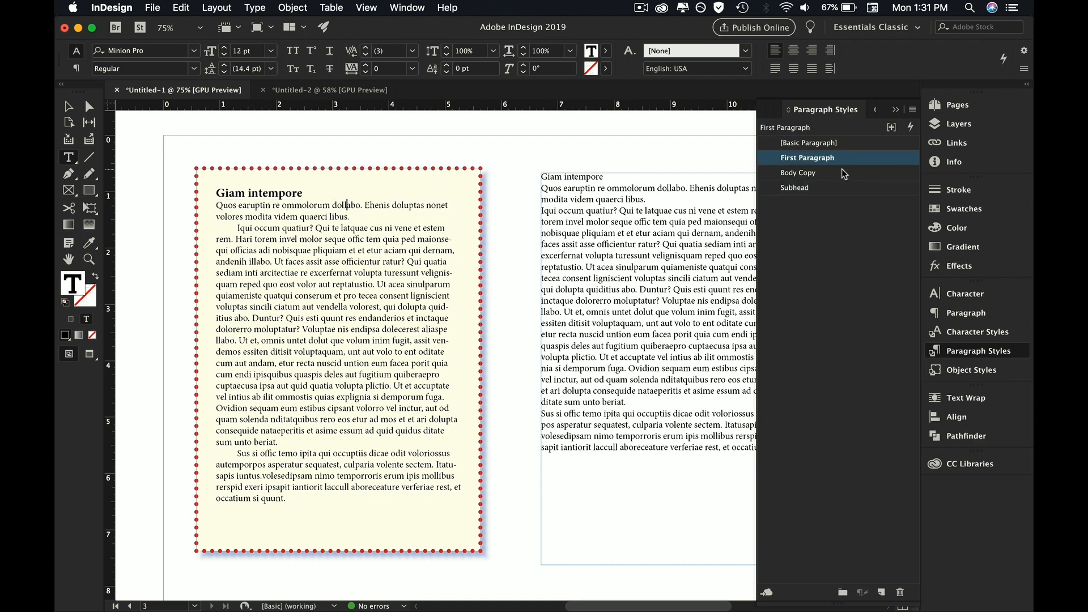
click(297, 240)
triple_click(296, 240)
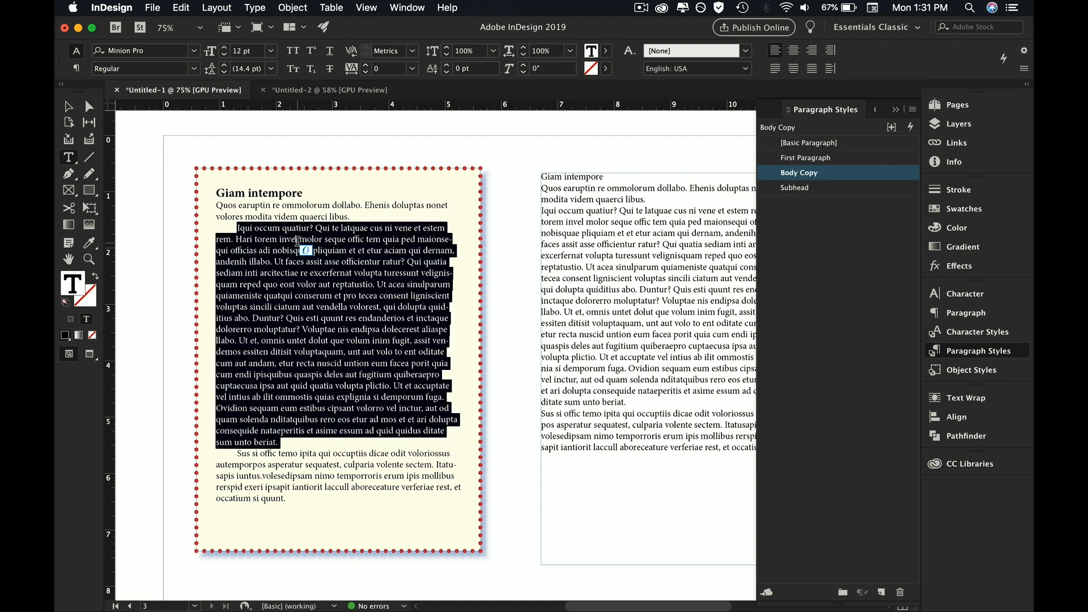
click(297, 241)
drag(286, 262, 396, 502)
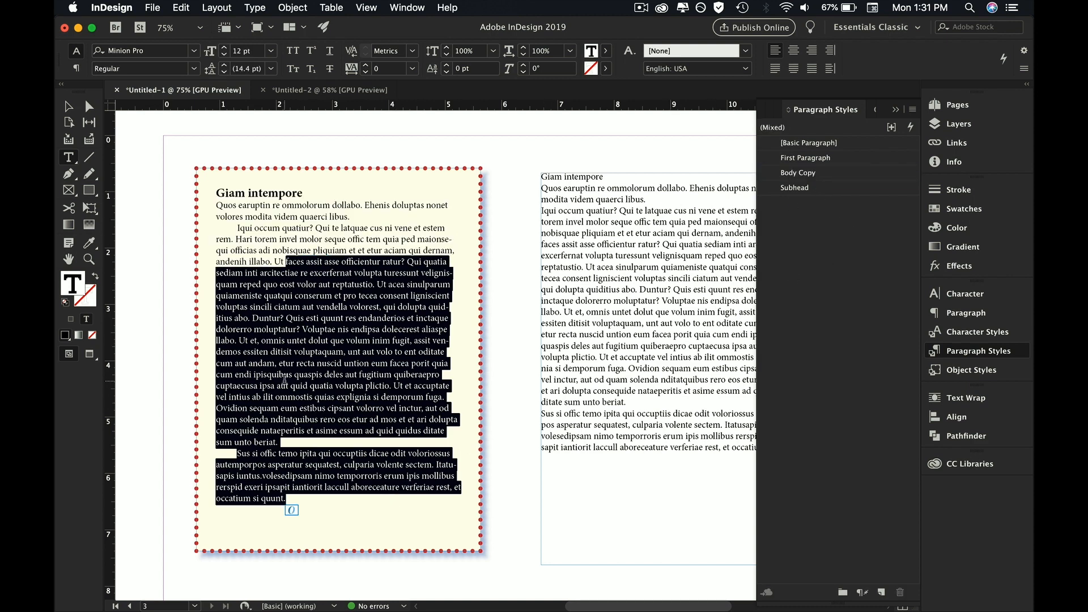
triple_click(304, 233)
drag(305, 233, 400, 483)
Step: Split the long body paragraph in the yellow box before "Ut et accuptate"
click(406, 386)
key(Return)
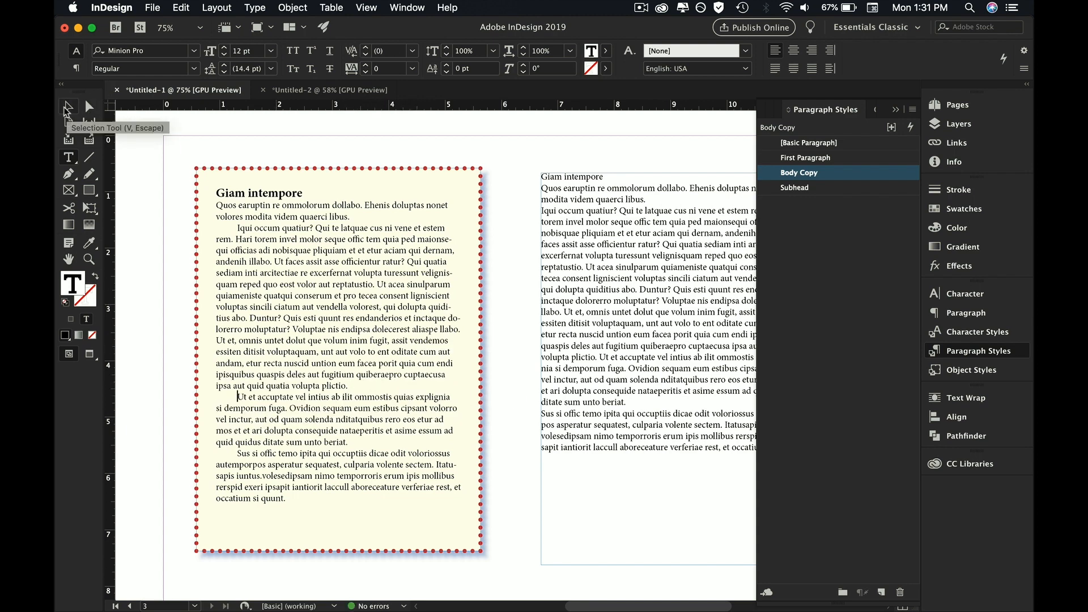
Step: Check the object style applied to the yellow text box and the paragraph styles of its text
scroll(685, 374, right, 3)
scroll(685, 374, down, 1)
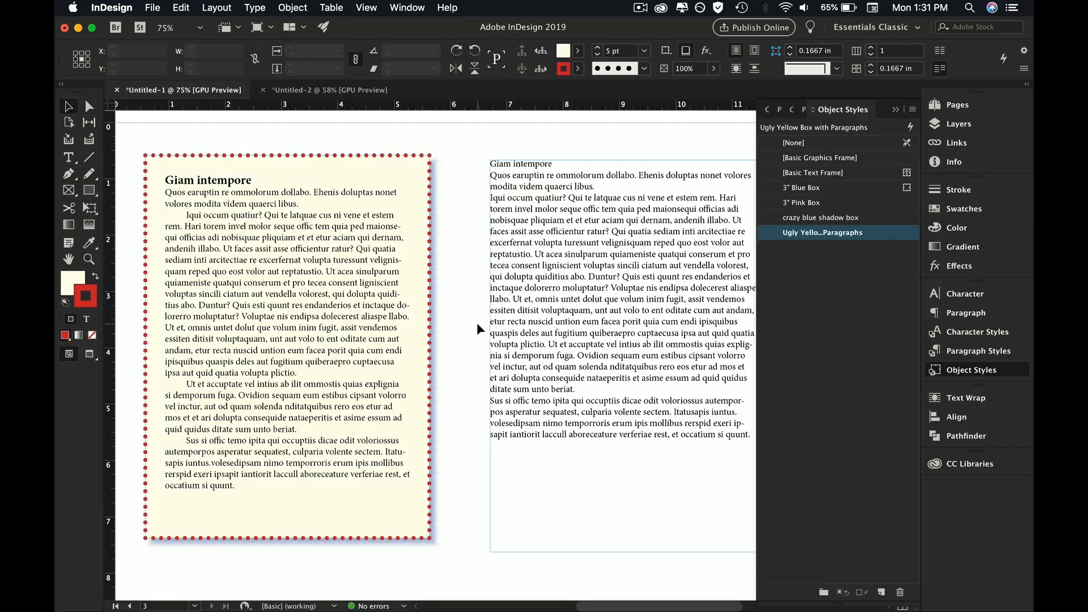
click(408, 303)
click(827, 234)
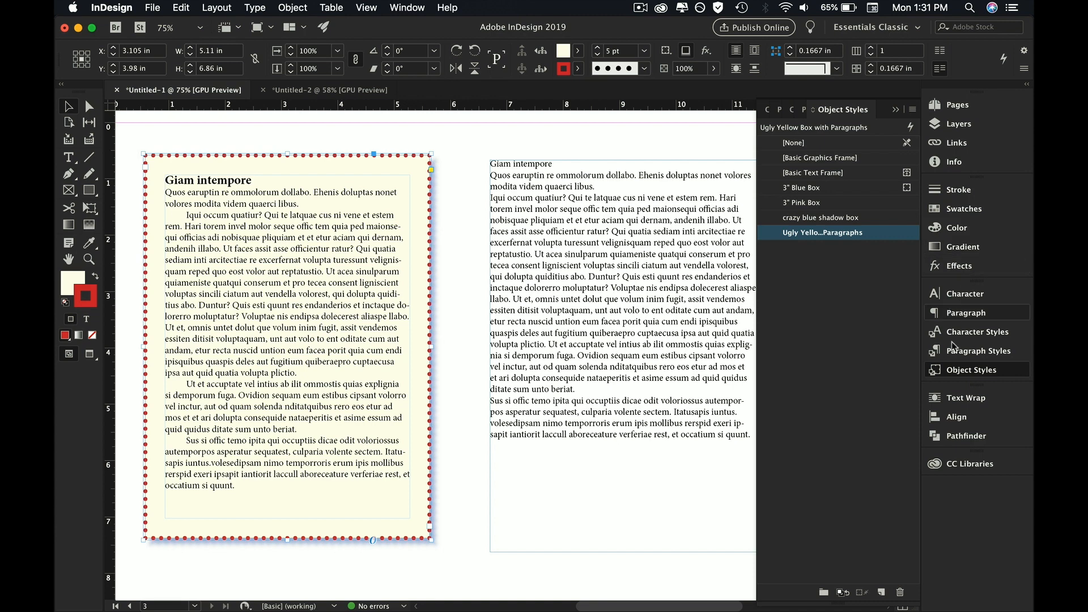
click(969, 352)
double_click(349, 256)
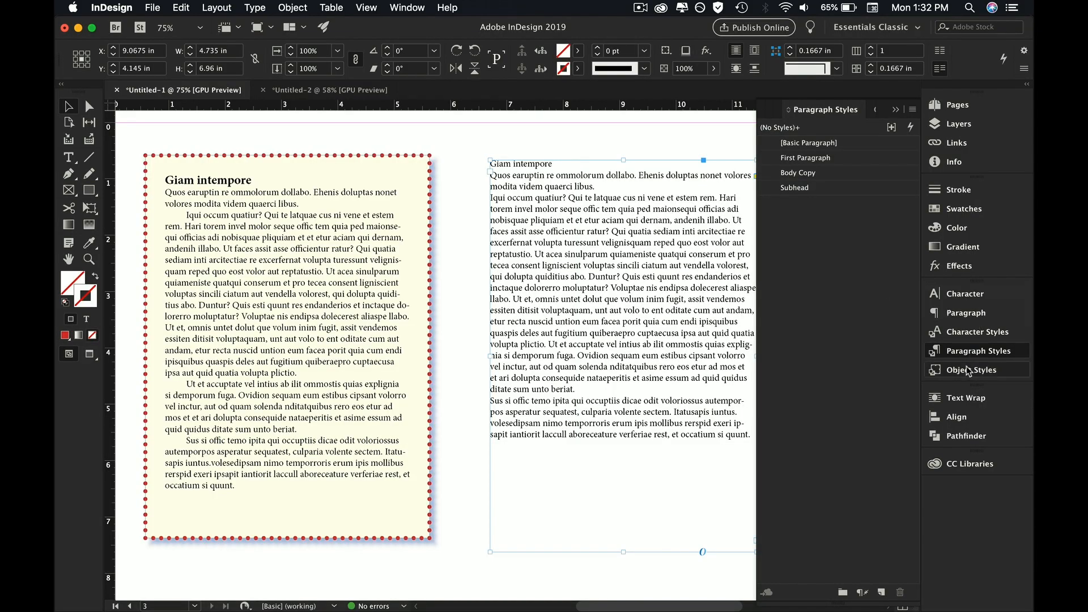
Step: Apply the Ugly Yellow Box with Paragraphs object style to the unformatted text frame
click(969, 371)
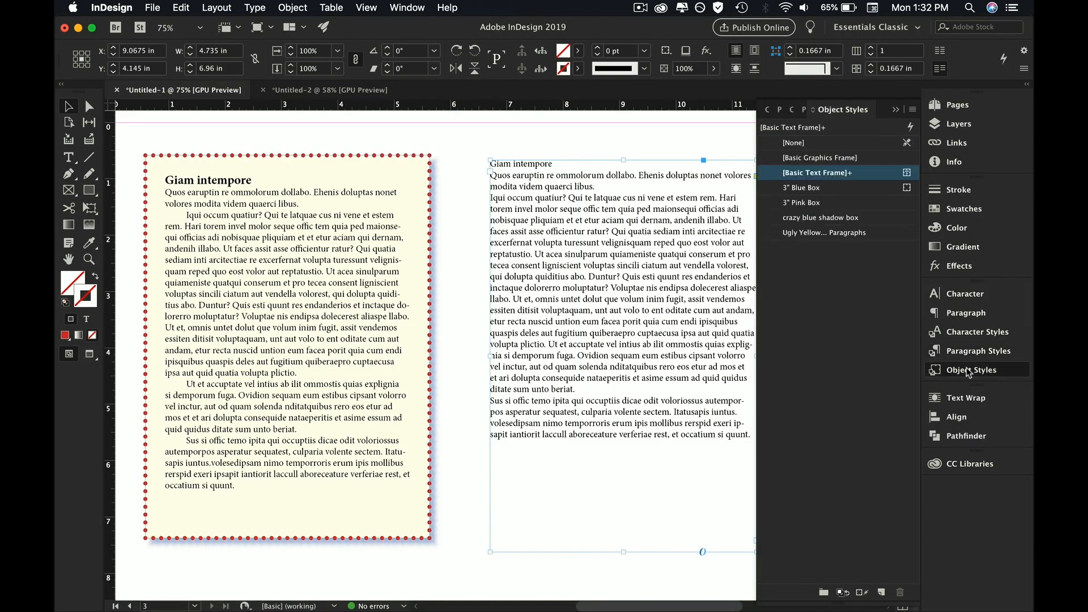
click(819, 233)
key(super+z)
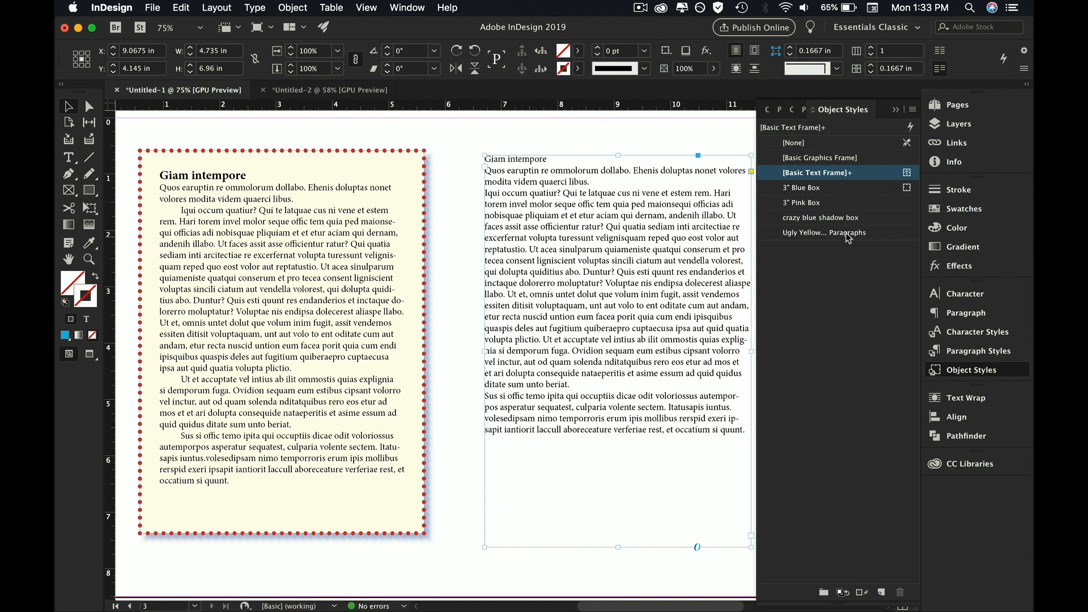
click(880, 234)
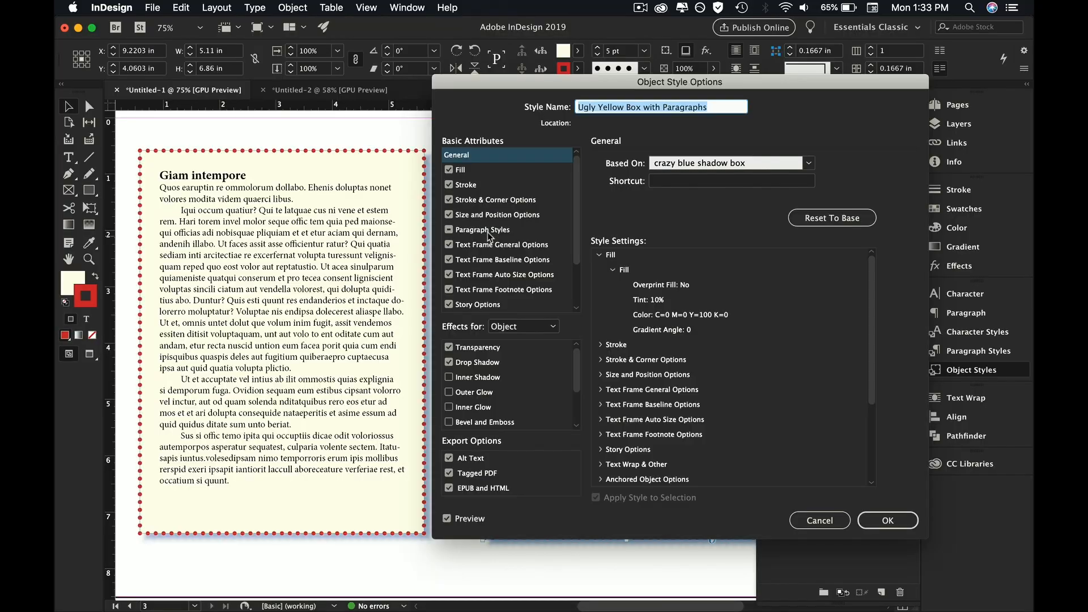
Step: Try setting the object style's paragraph style to Subhead with Apply Next Style enabled, and discard the change
click(473, 232)
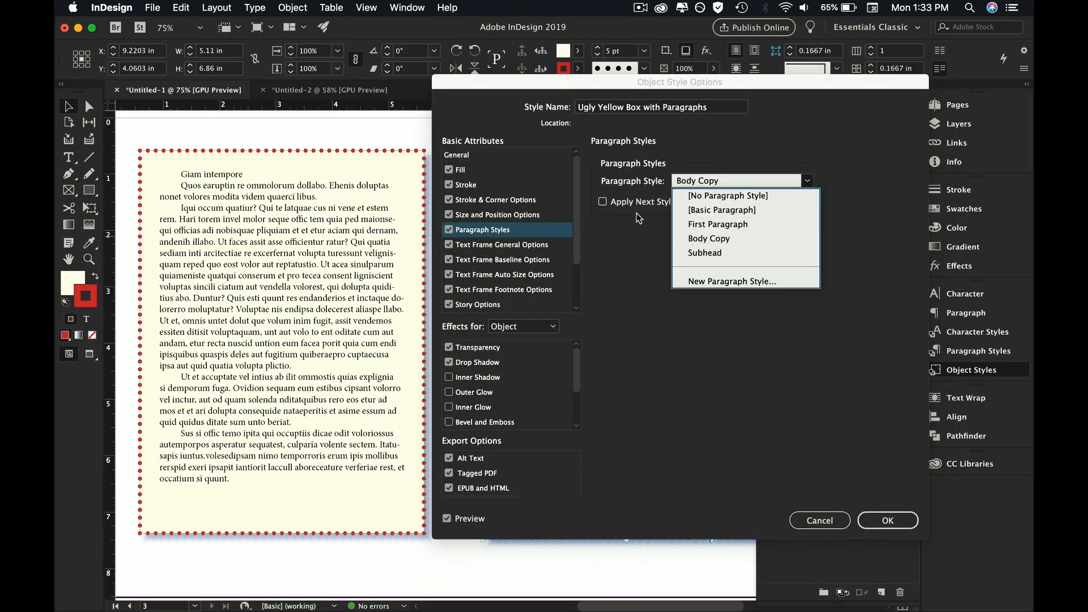
click(697, 253)
click(635, 204)
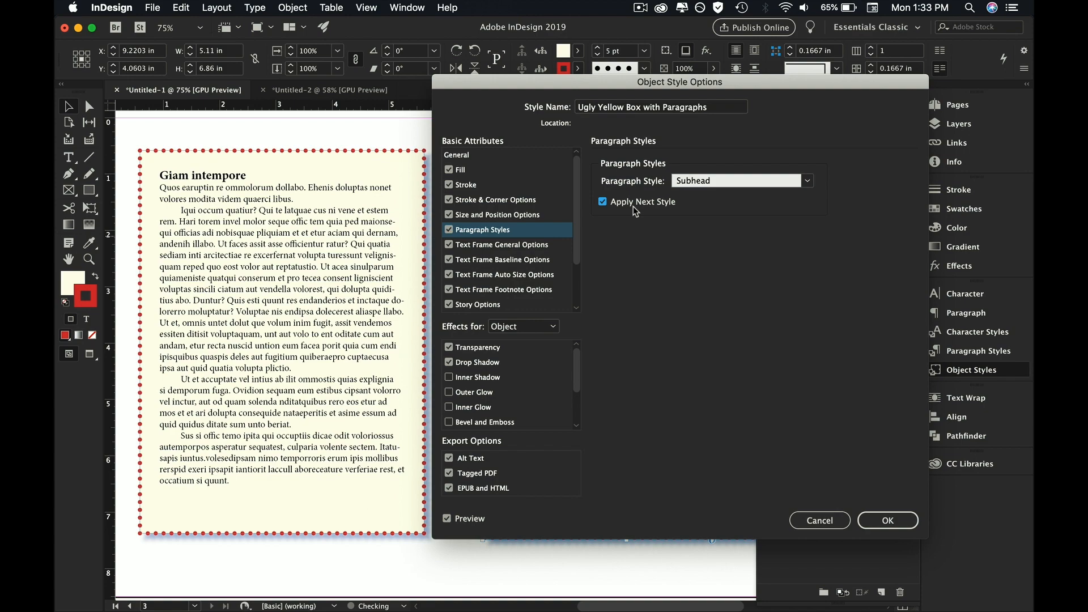
click(819, 520)
scroll(592, 276, right, 5)
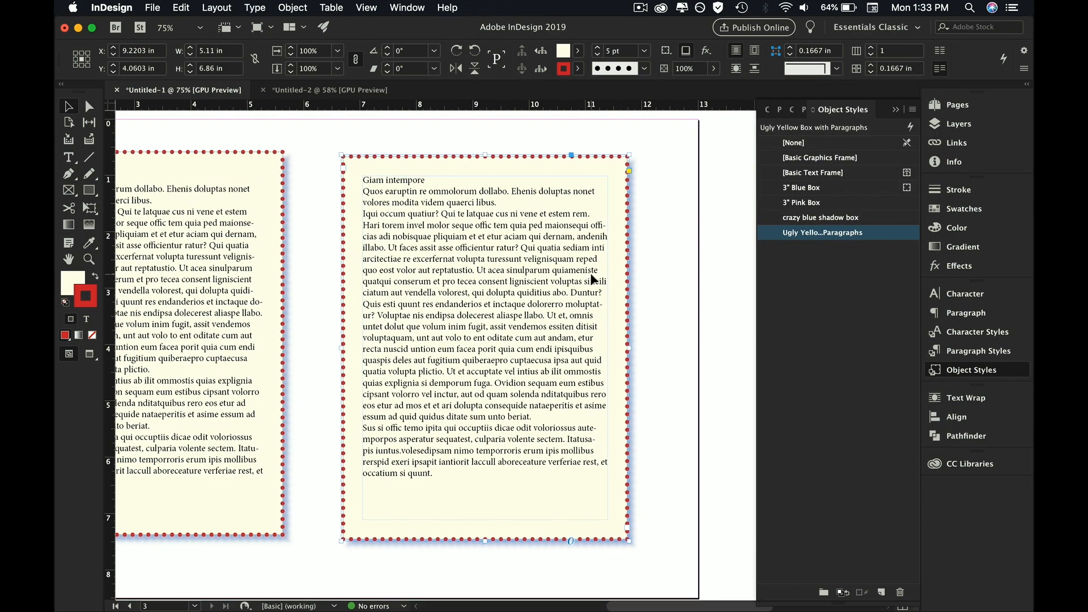
scroll(592, 288, right, 3)
scroll(621, 283, down, 1)
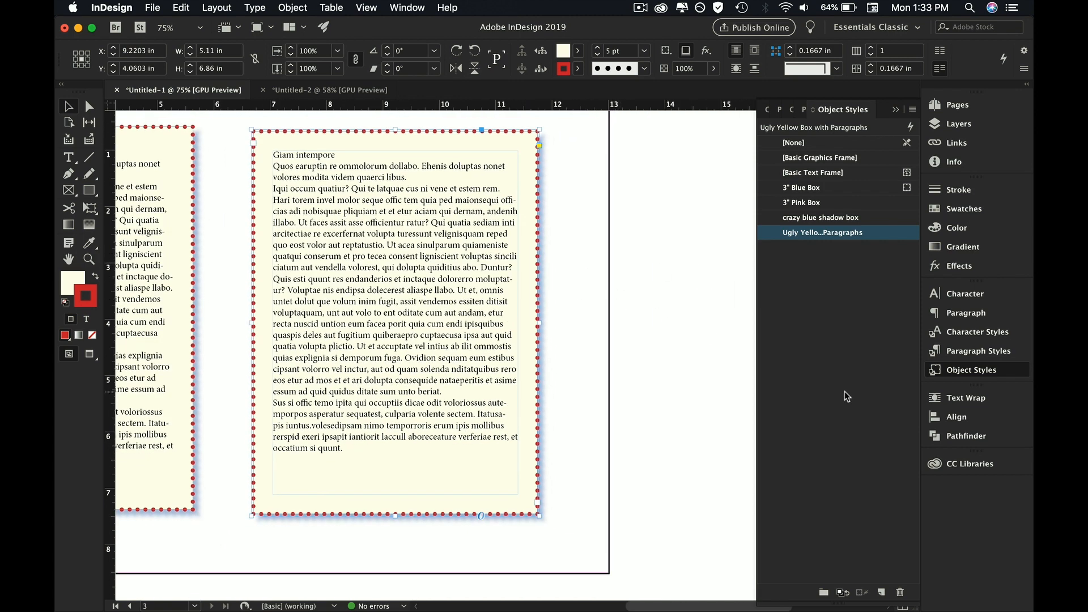
Step: Deselect the text frame and check which next style is set in the Subhead paragraph style
click(972, 352)
click(972, 352)
click(972, 352)
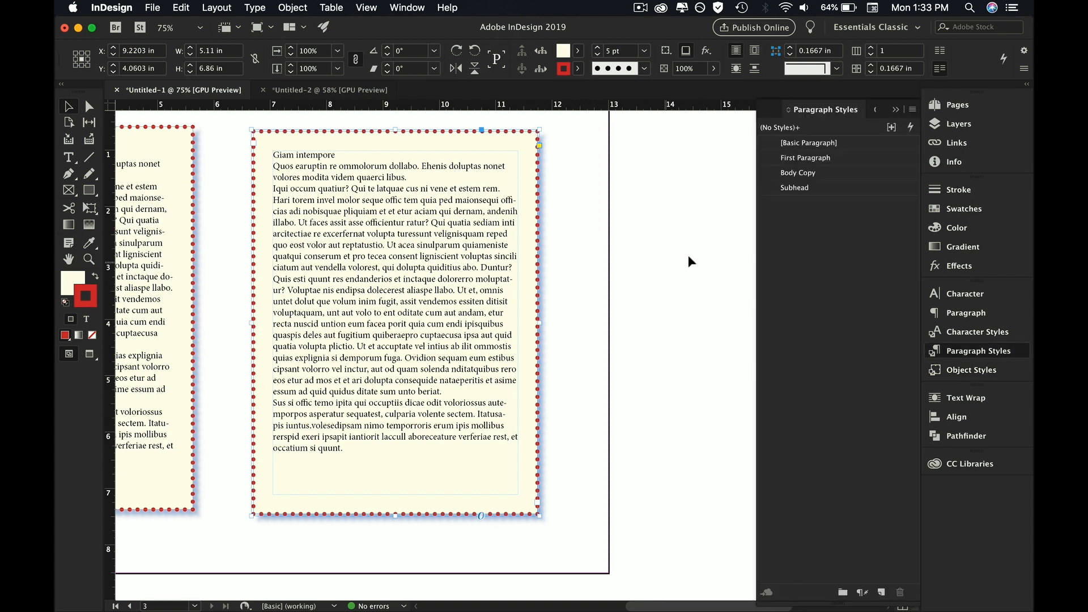
click(625, 230)
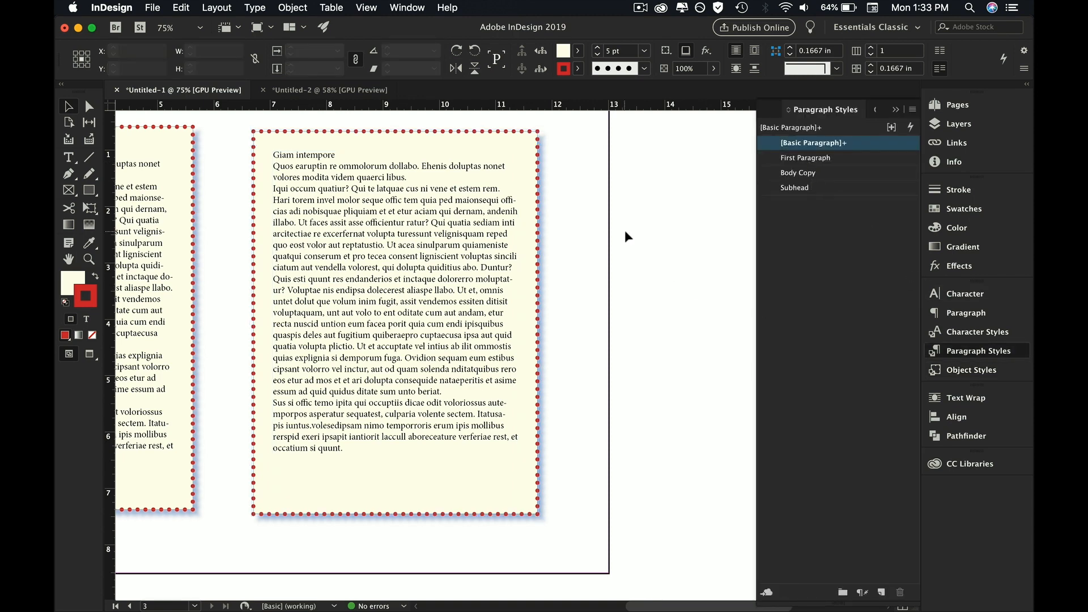
double_click(862, 188)
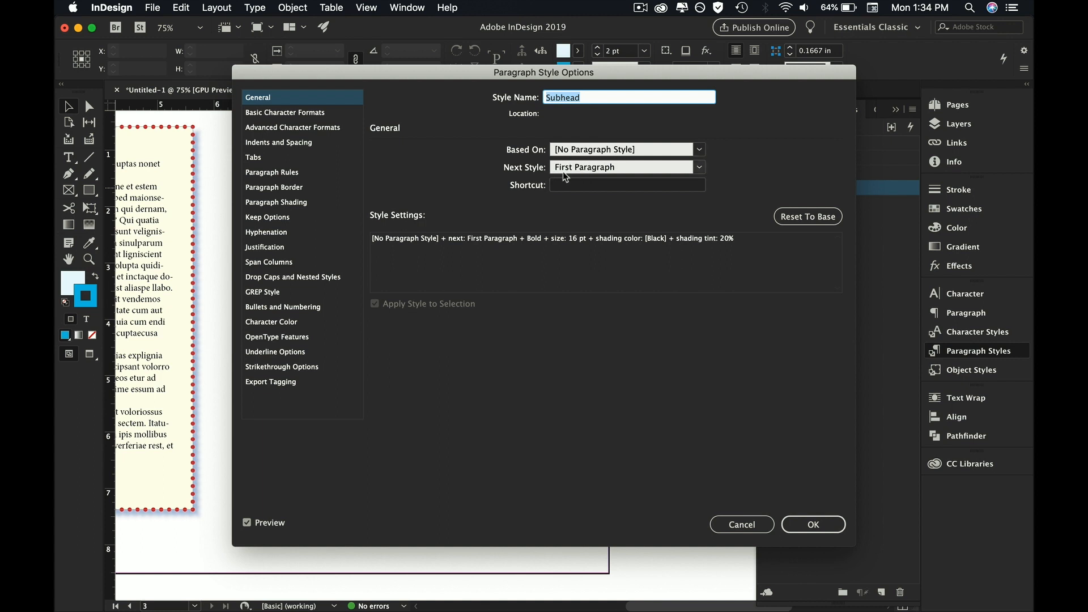
click(753, 522)
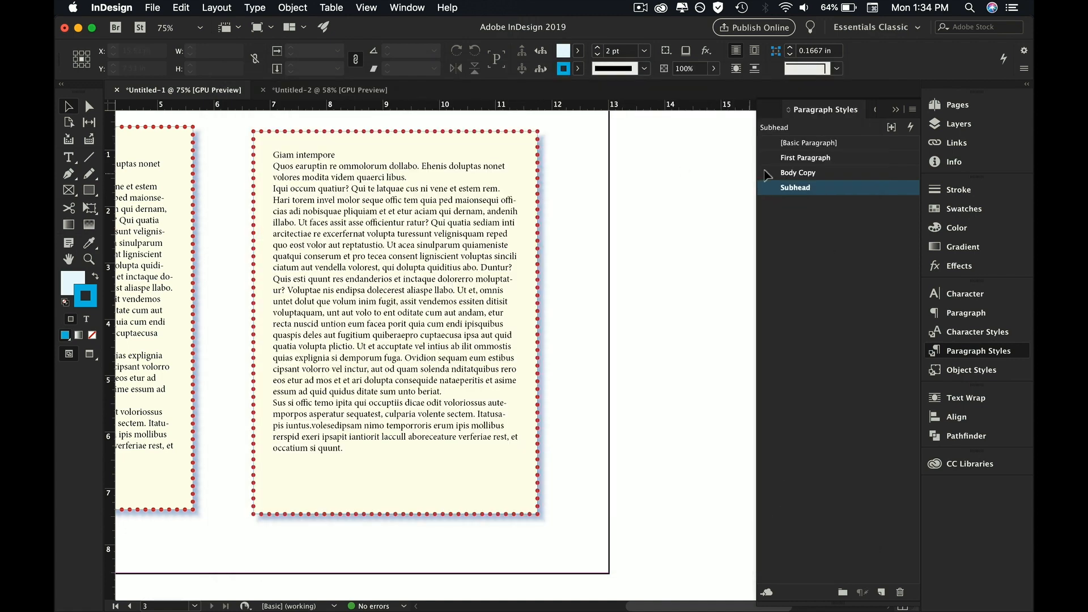
Step: Move the Subhead paragraph style above First Paragraph and check the next-style settings of First Paragraph and Body Copy
drag(825, 186, 838, 154)
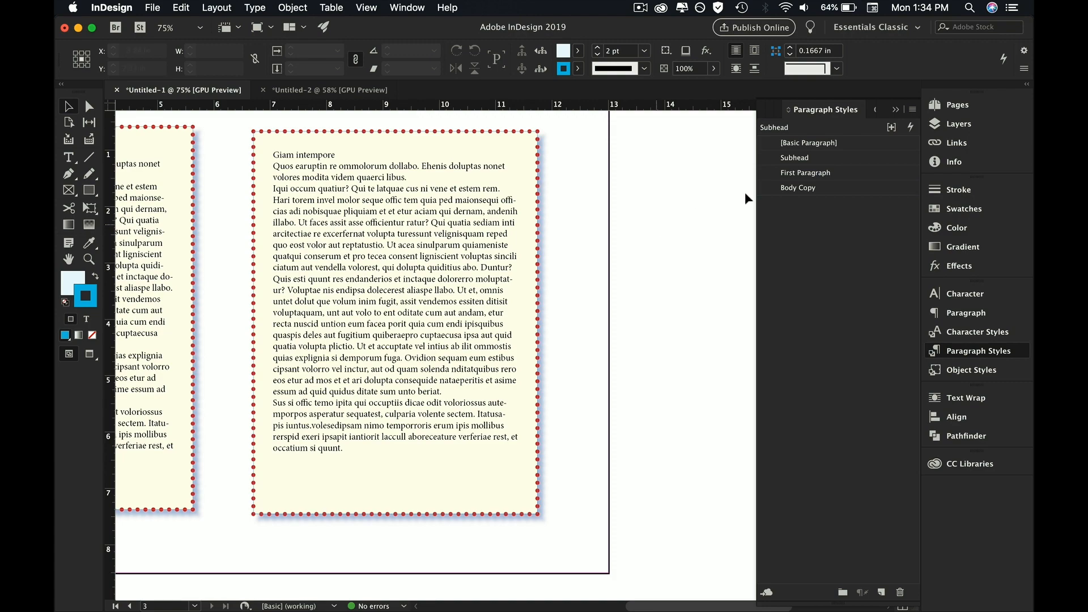
double_click(854, 177)
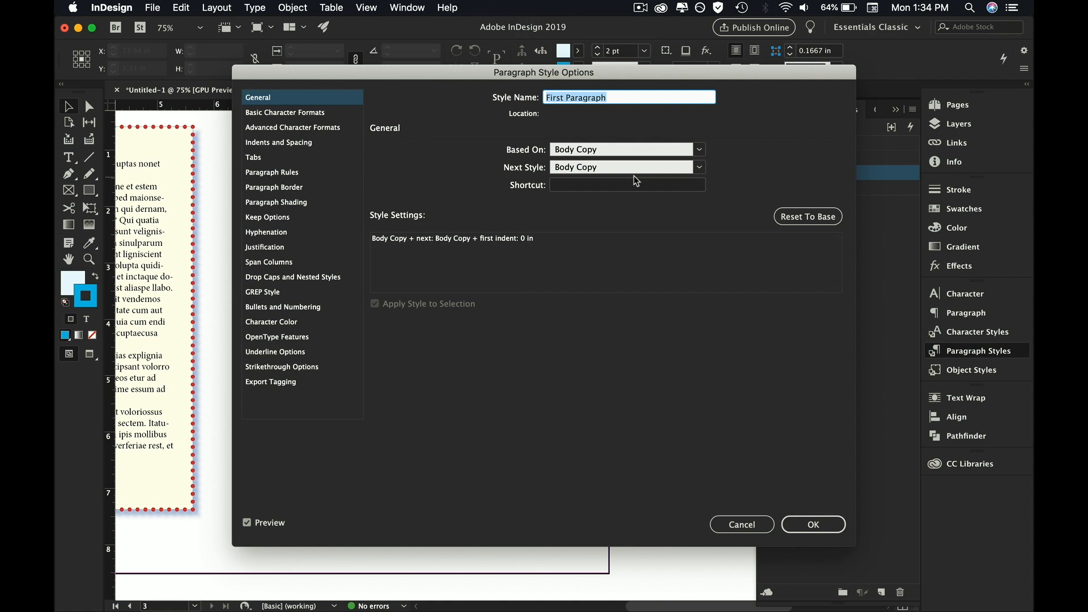
key(Return)
double_click(784, 192)
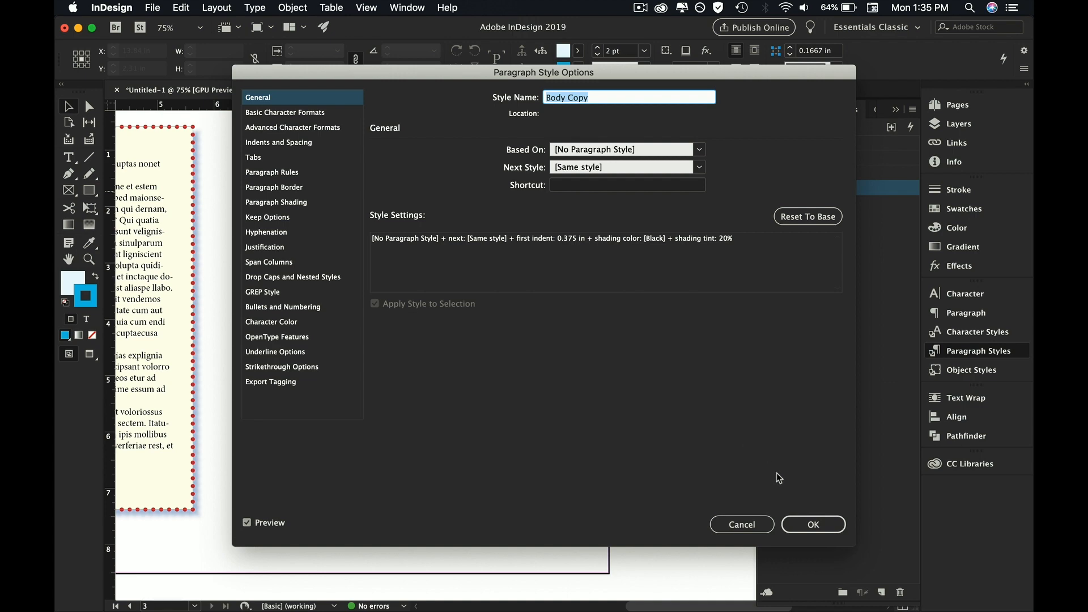
click(792, 524)
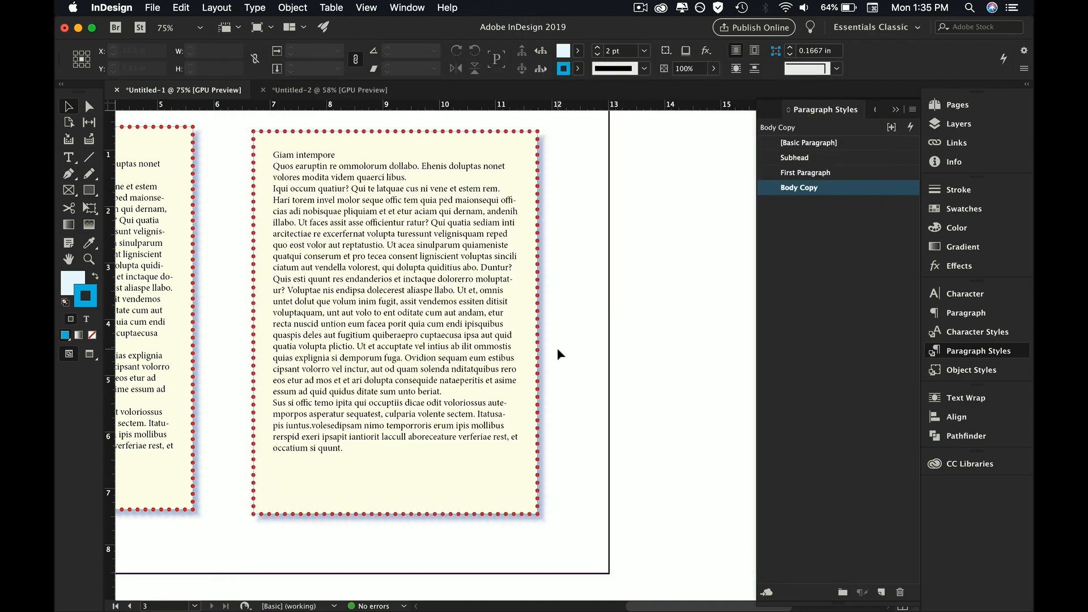
Step: Undo the recent changes back to the plain text frame without the object style, leaving that frame selected
click(435, 319)
key(super+z)
key(super+z)
key(super+z)
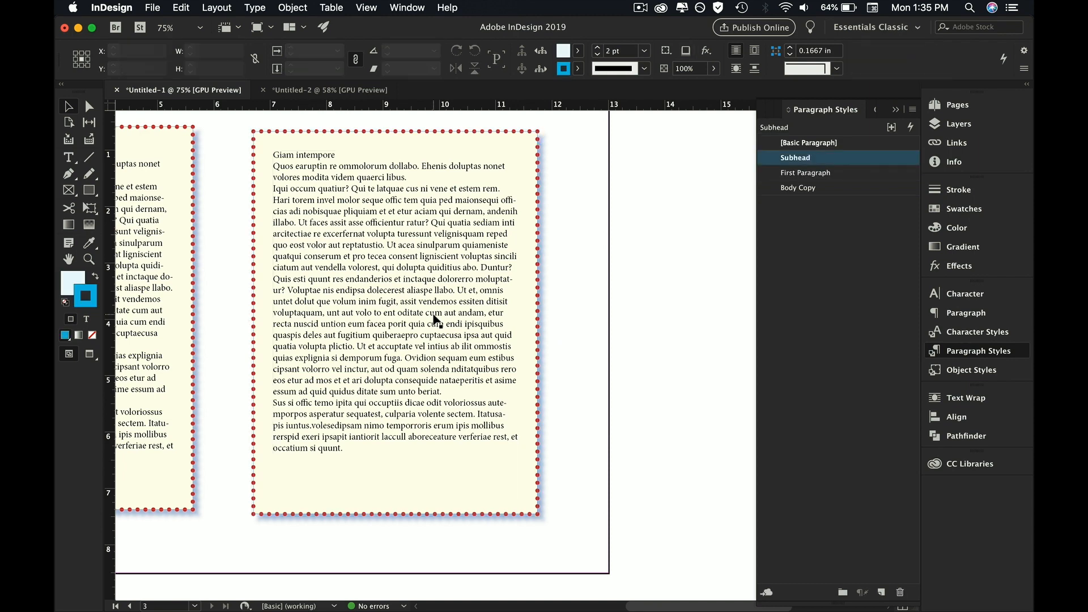
triple_click(411, 221)
click(411, 221)
click(410, 221)
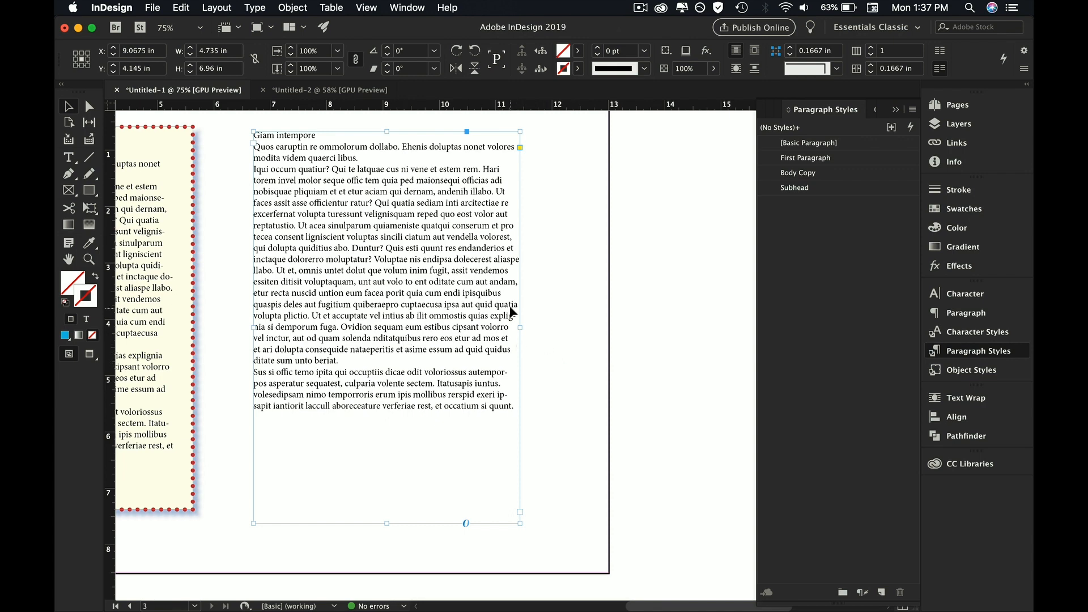
Step: Apply the Ugly Yellow Box with Paragraphs object style to the selected plain text frame
scroll(506, 283, left, 3)
scroll(506, 283, up, 2)
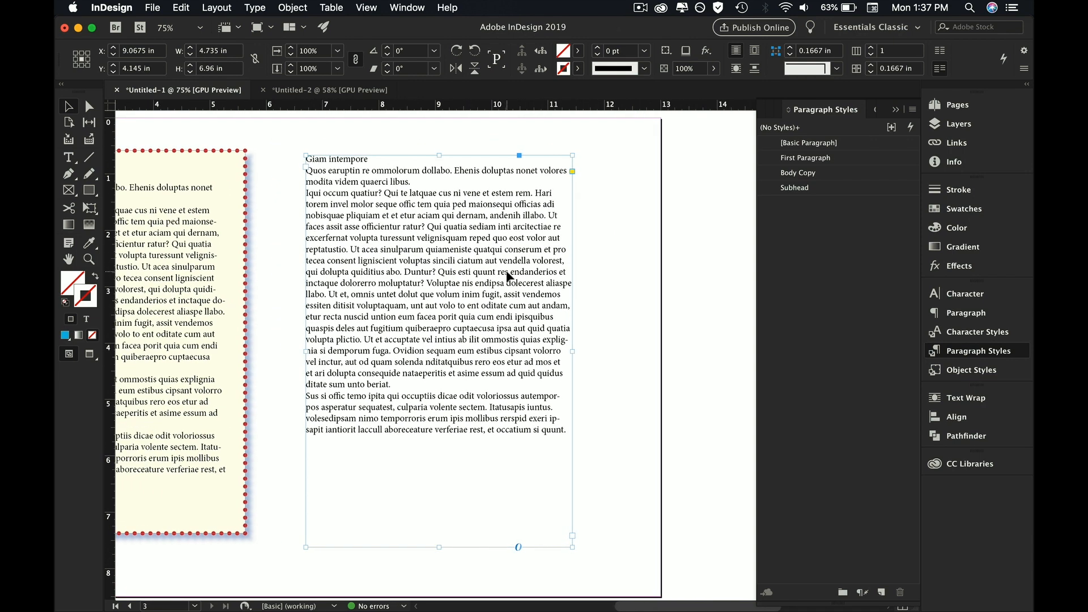
click(971, 370)
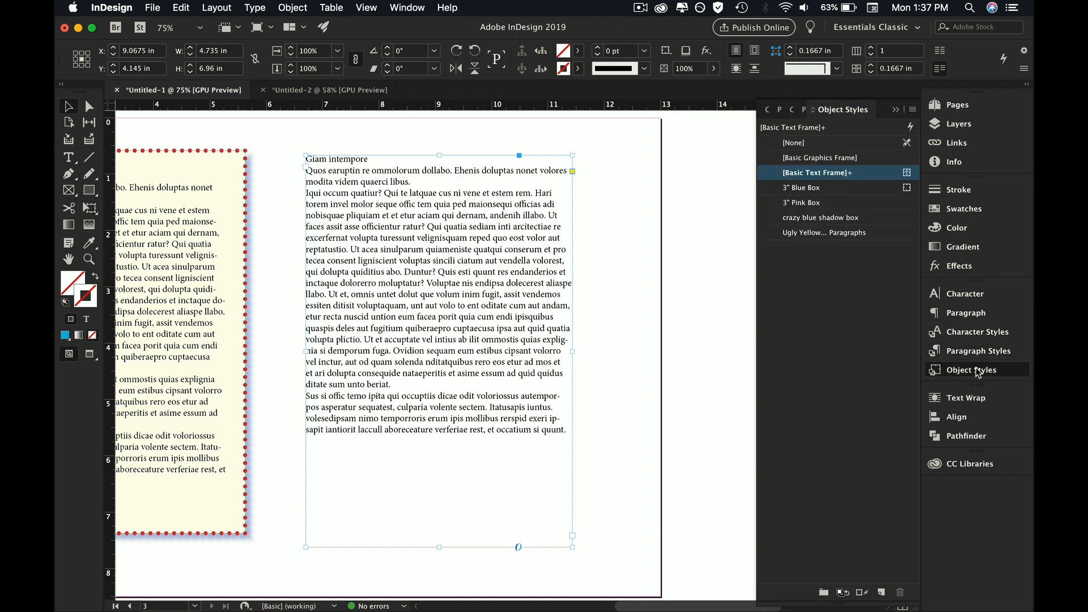
click(819, 233)
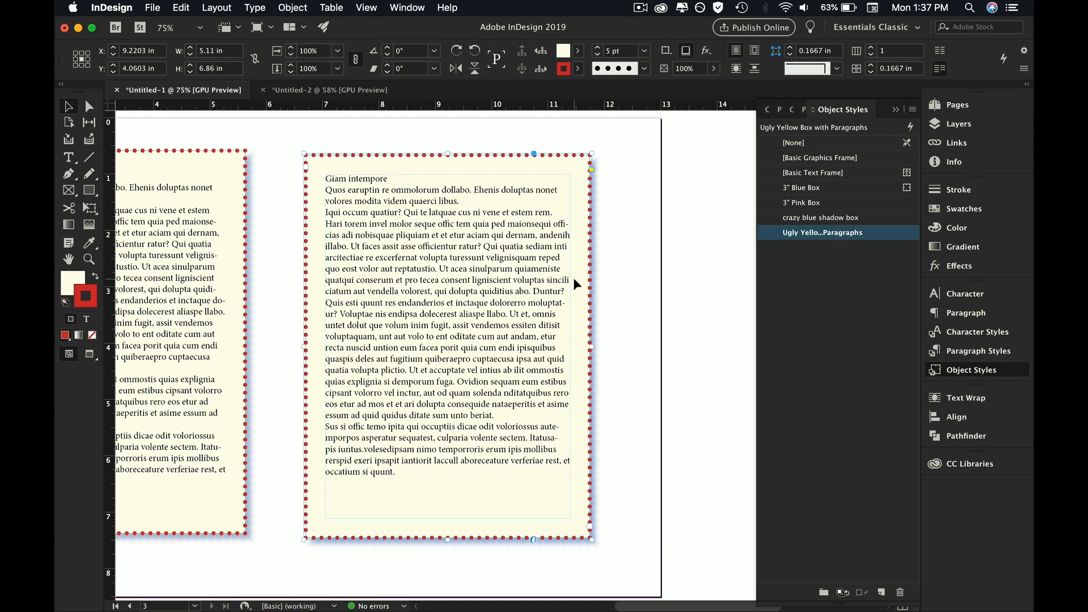
Step: Enable paragraph styles in the Ugly Yellow Box with Paragraphs object style, using Subhead as the paragraph style
double_click(885, 233)
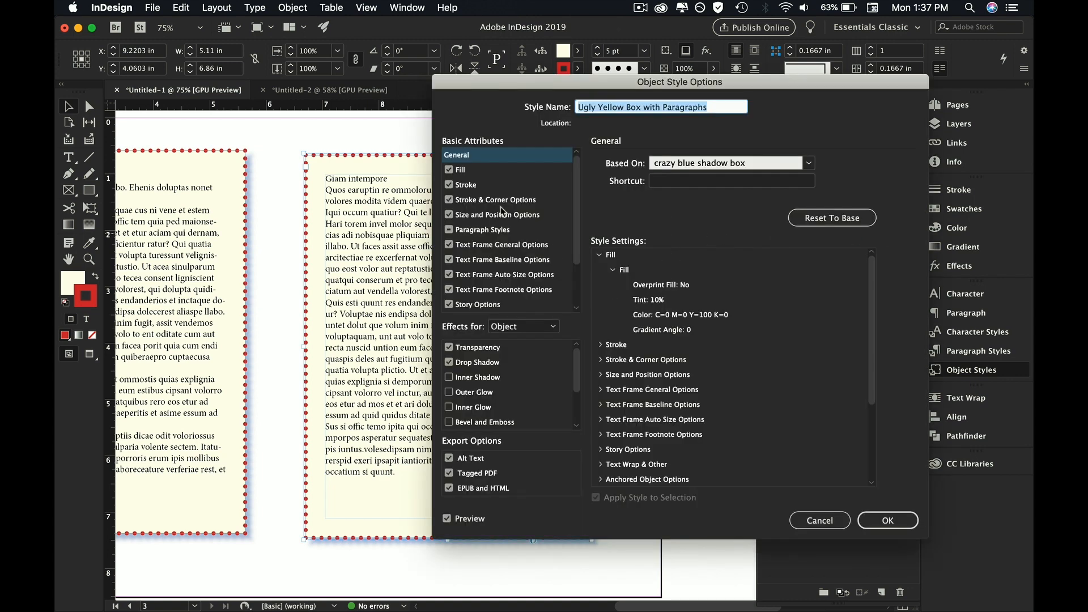
click(494, 232)
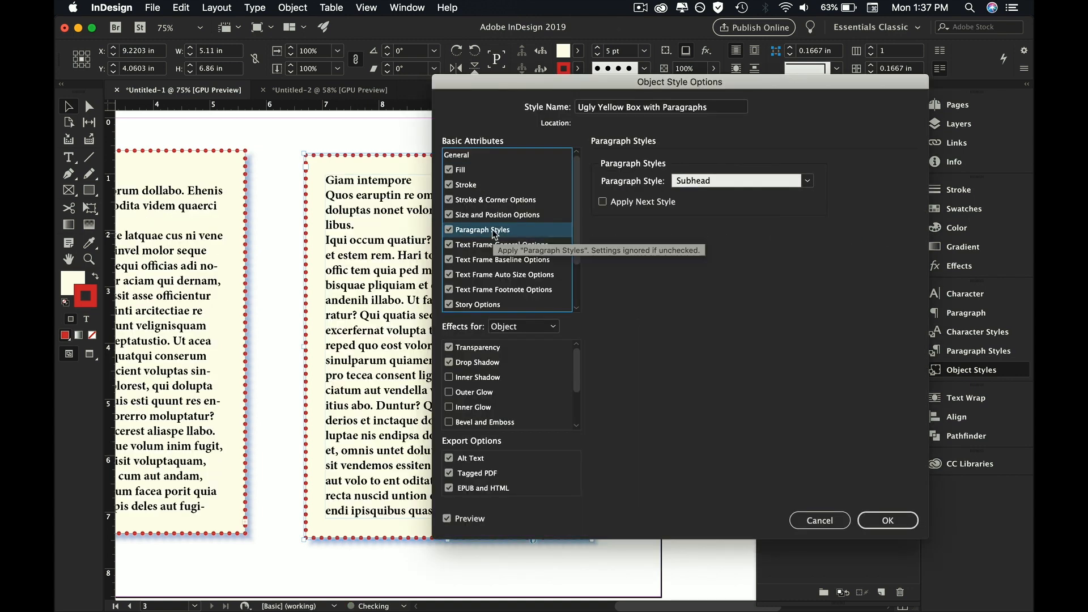